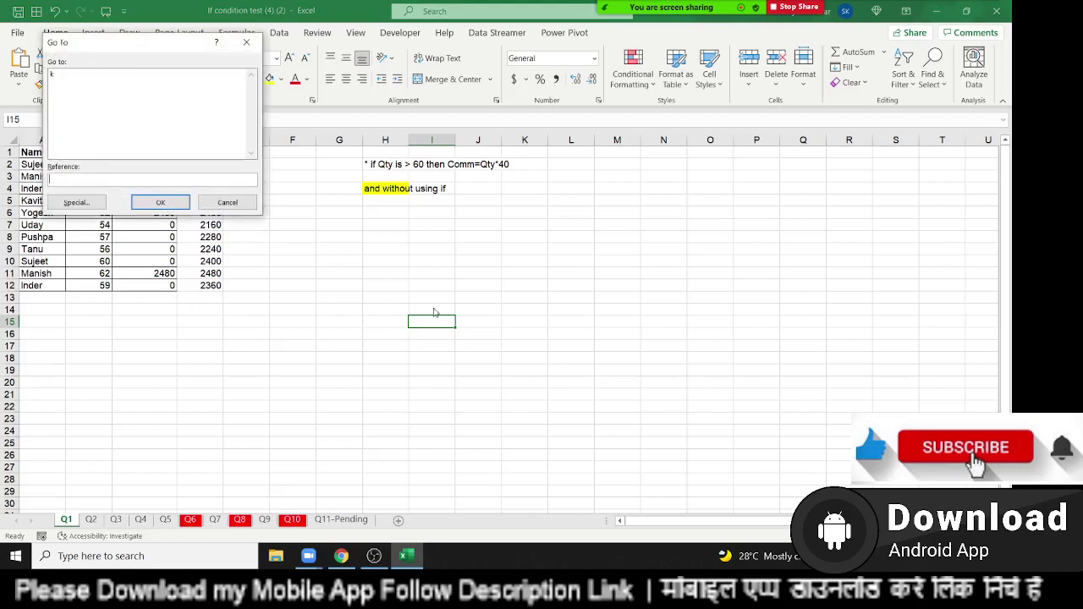
- Dismiss the Go To box and select the Qty values in B2:B12
{"action": "left_click", "coordinate": [250, 39]}
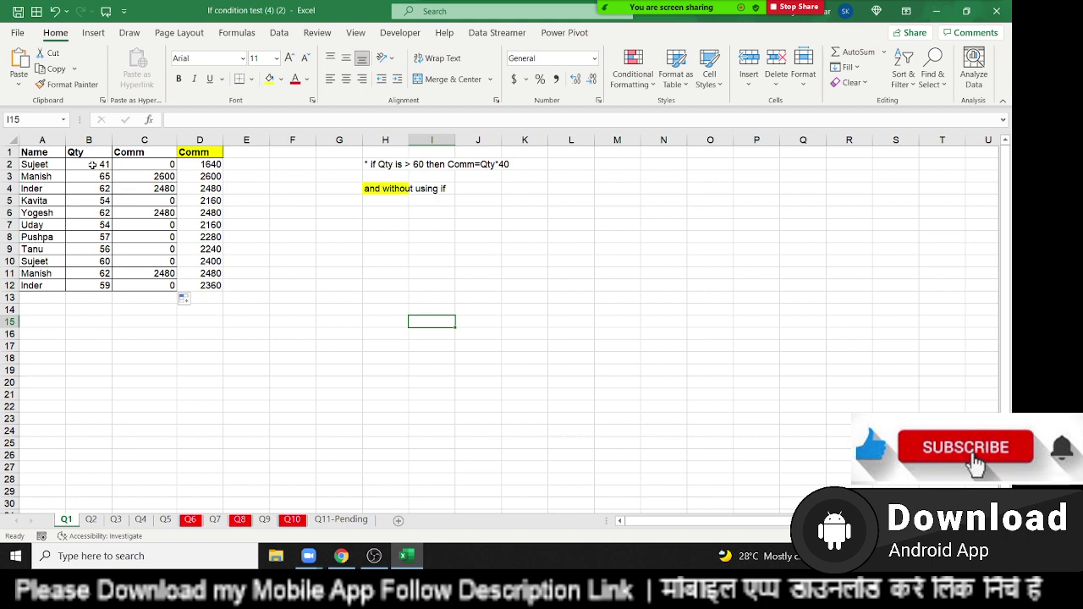
{"action": "left_click_drag", "start_coordinate": [92, 165], "coordinate": [93, 284]}
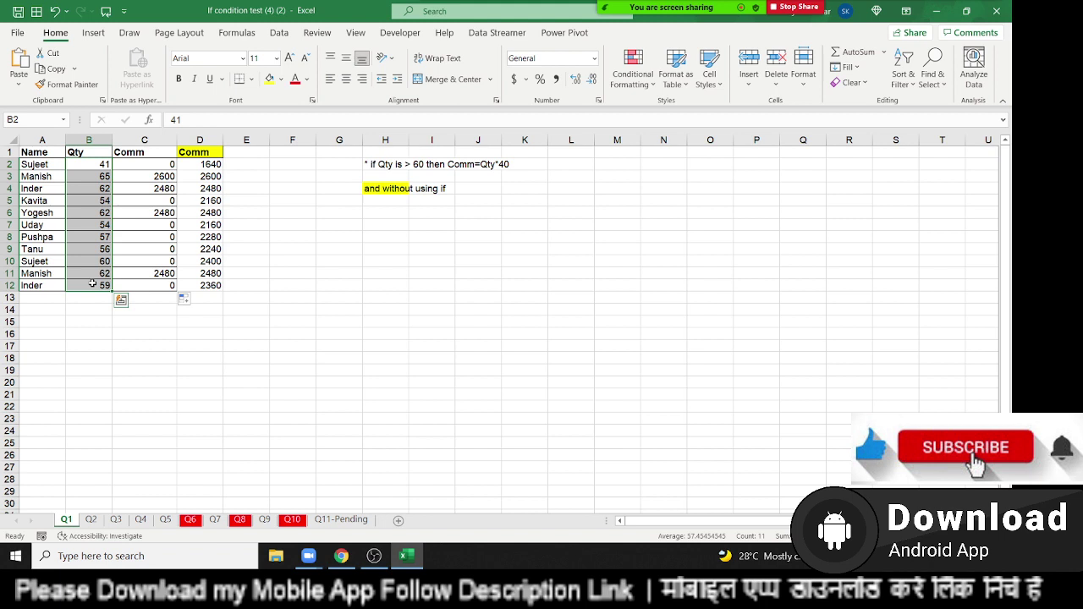
{"action": "key", "text": "Down"}
{"action": "key", "text": "Down"}
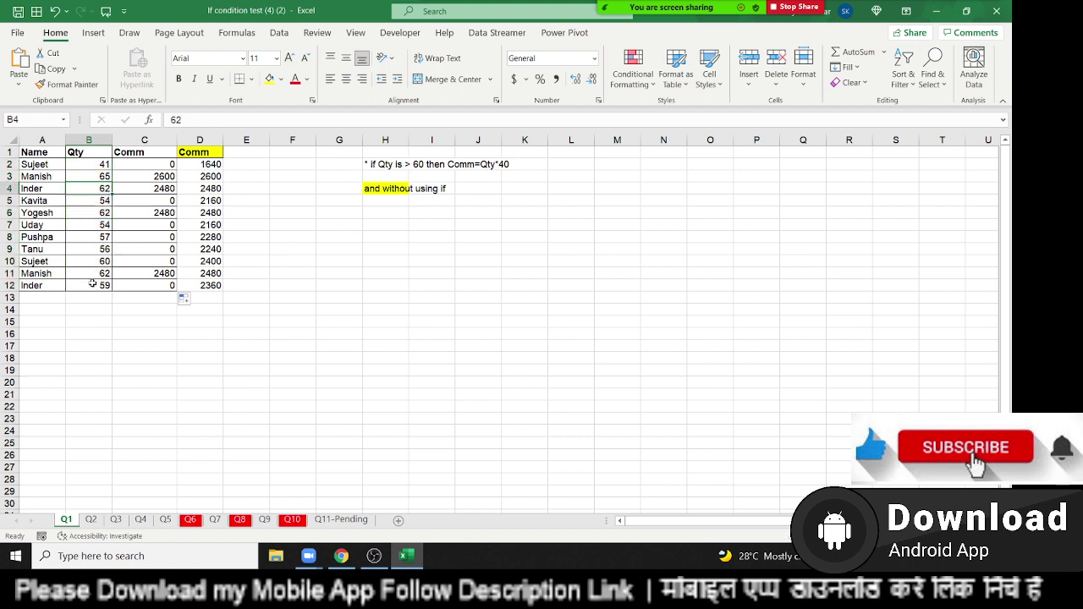
{"action": "key", "text": "Up"}
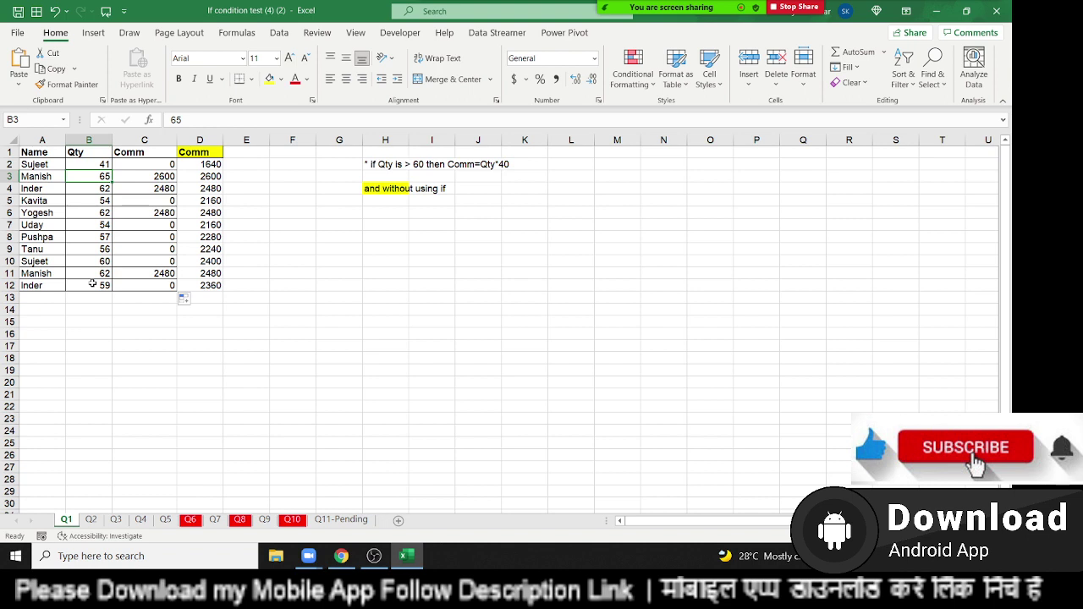
{"action": "key", "text": "Down"}
{"action": "key", "text": "Up"}
{"action": "key", "text": "Right"}
{"action": "key", "text": "Down"}
{"action": "key", "text": "Down"}
{"action": "key", "text": "Down"}
{"action": "key", "text": "Down"}
{"action": "key", "text": "Down"}
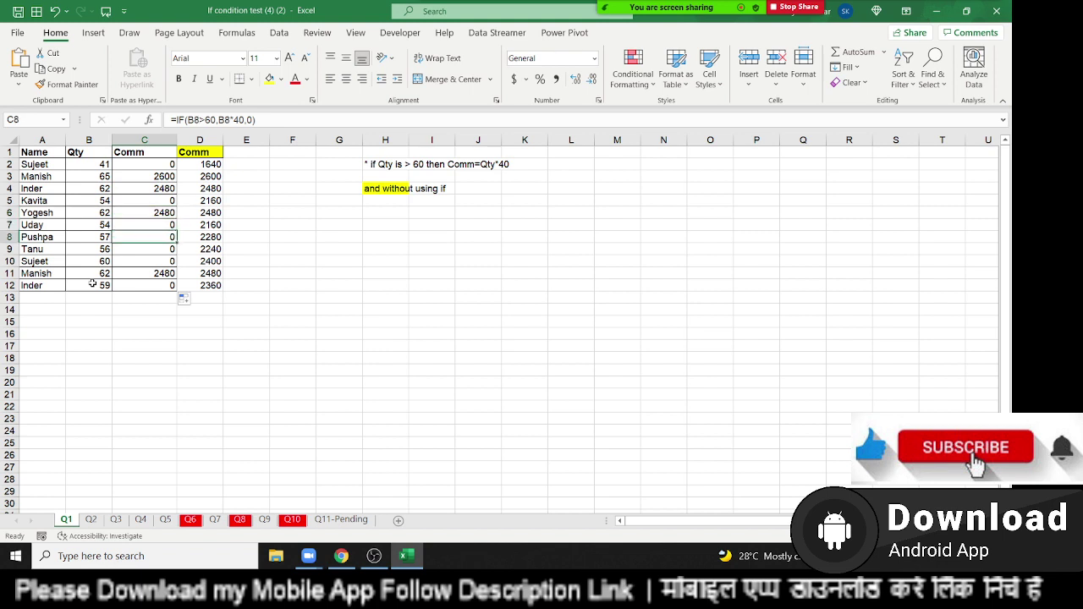
{"action": "key", "text": "ctrl+Up"}
{"action": "key", "text": "Right"}
{"action": "key", "text": "Down"}
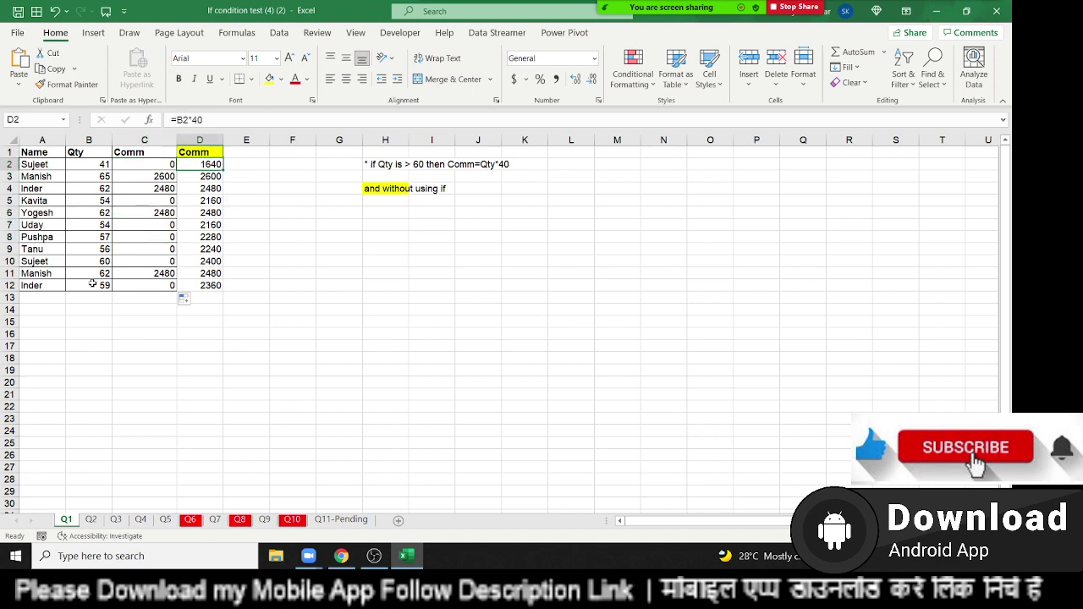
{"action": "key", "text": "ctrl+shift+Down"}
{"action": "key", "text": "Left"}
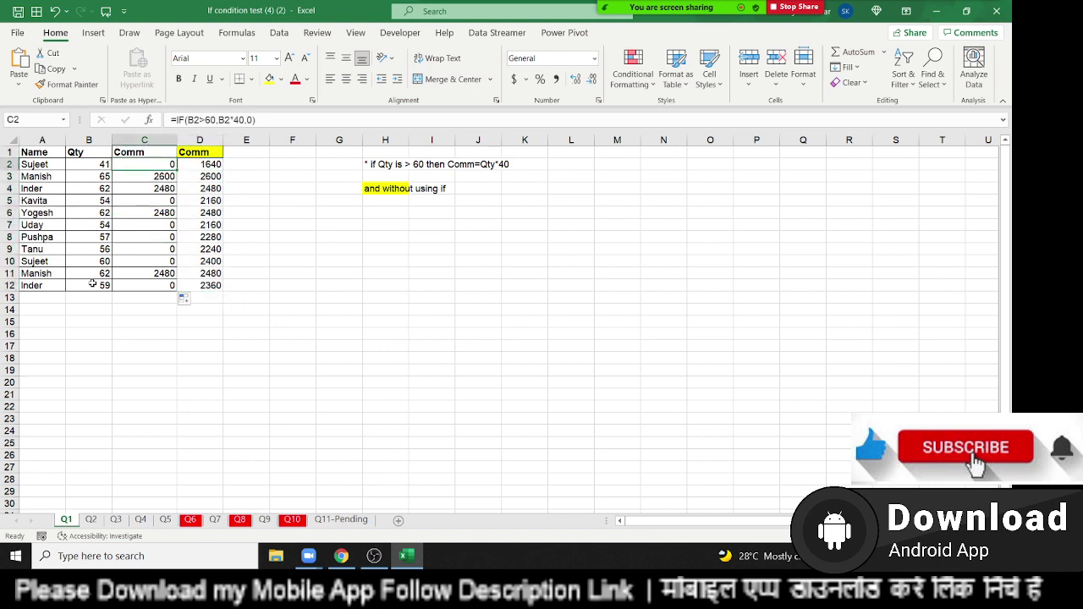
{"action": "key", "text": "F2"}
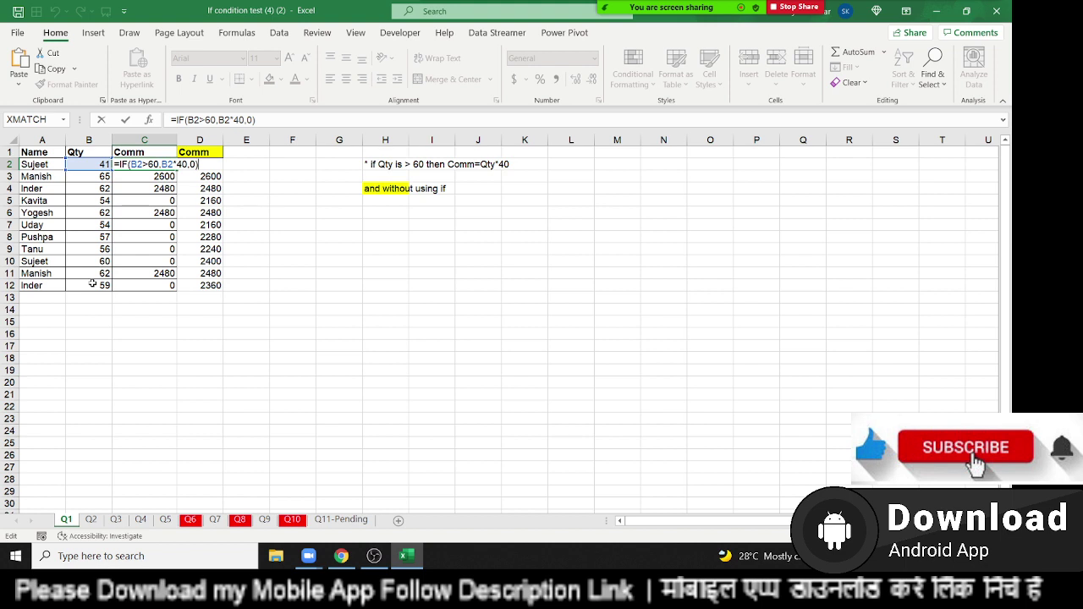
{"action": "key", "text": "ctrl+Return"}
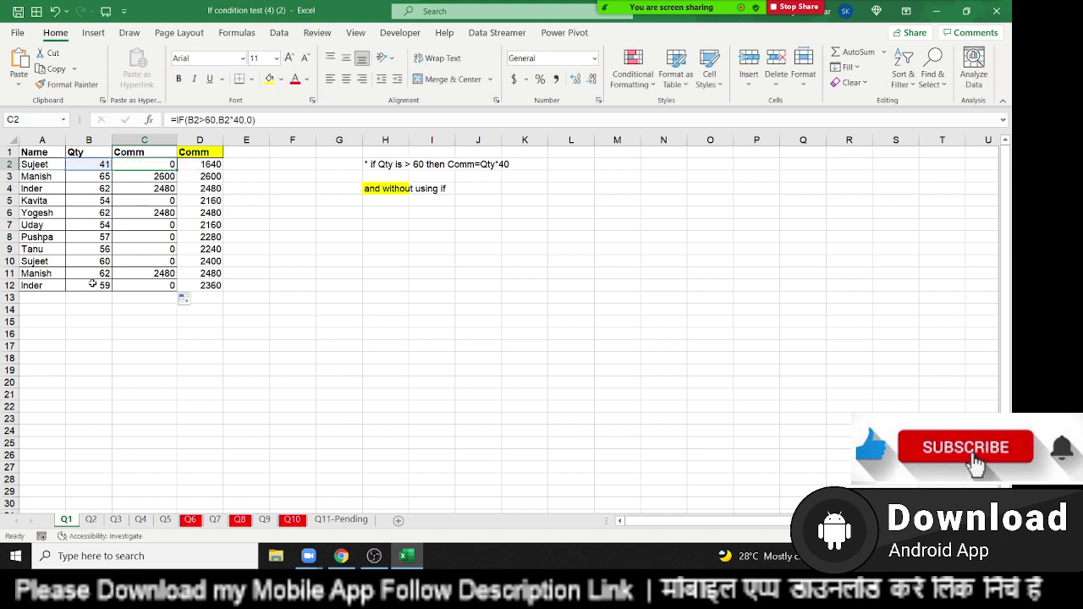
{"action": "left_click", "coordinate": [385, 189]}
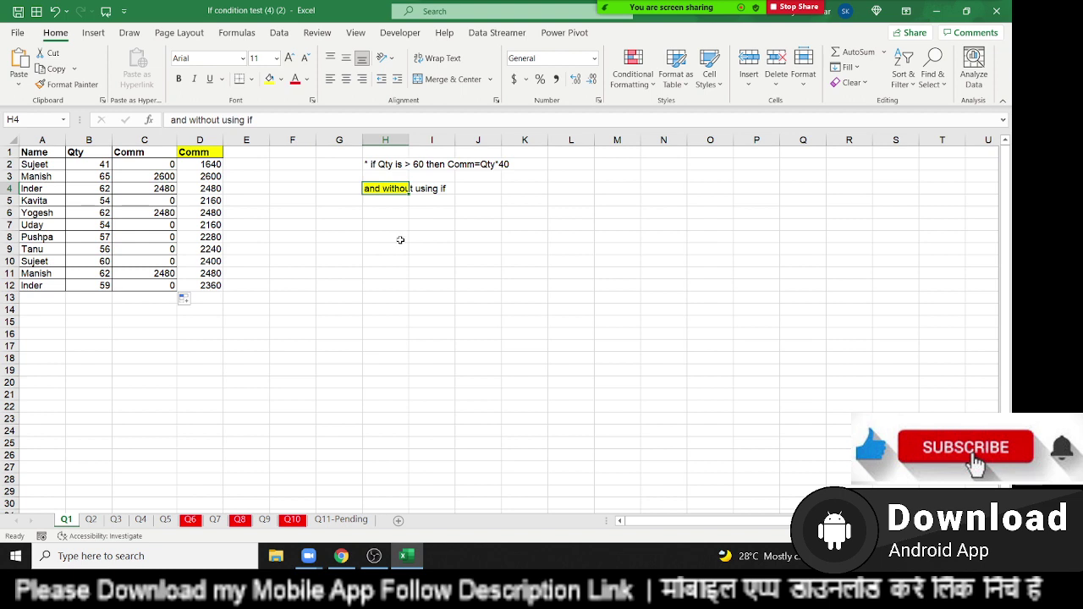
- Clear the old commission values from D2:D12
{"action": "key", "text": "Left"}
{"action": "key", "text": "Left"}
{"action": "key", "text": "Left"}
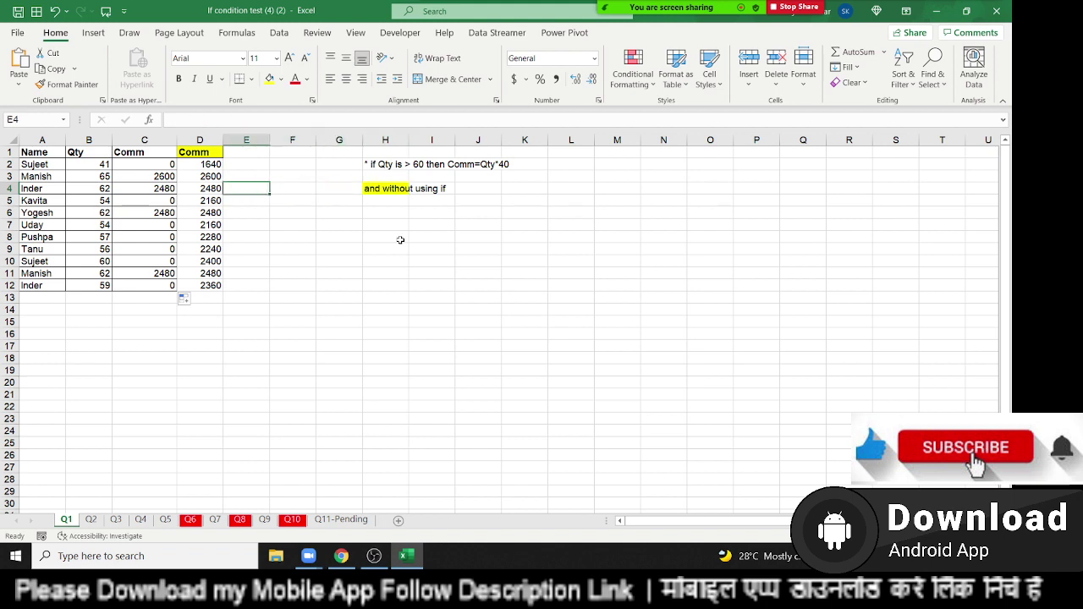
{"action": "key", "text": "Left"}
{"action": "key", "text": "Up"}
{"action": "key", "text": "Up"}
{"action": "key", "text": "ctrl+shift+Down"}
{"action": "key", "text": "Delete"}
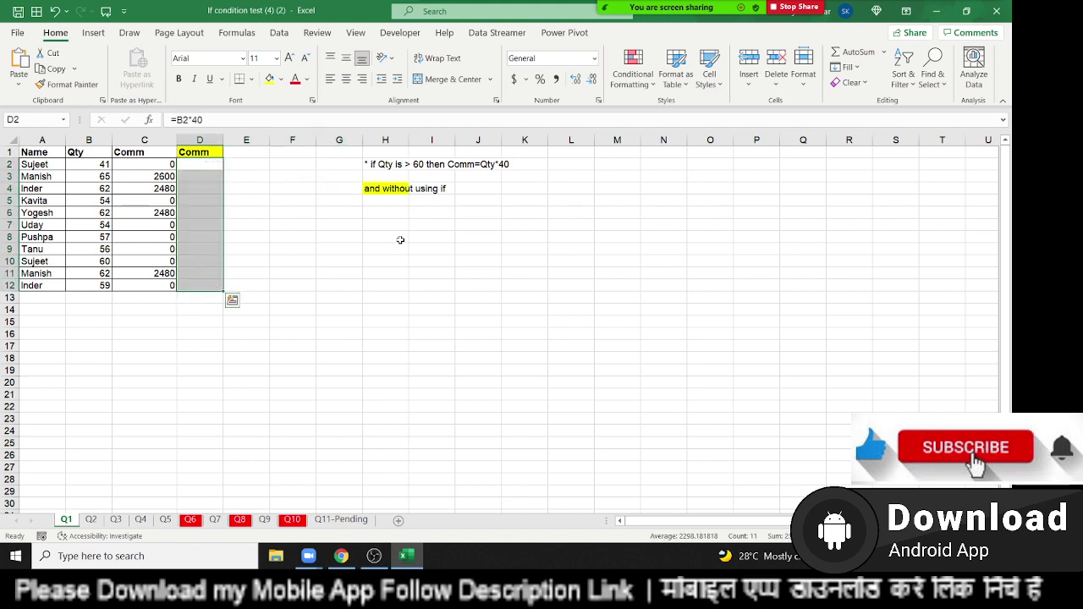
{"action": "key", "text": "Right"}
{"action": "key", "text": "Down"}
{"action": "key", "text": "Left"}
{"action": "key", "text": "Up"}
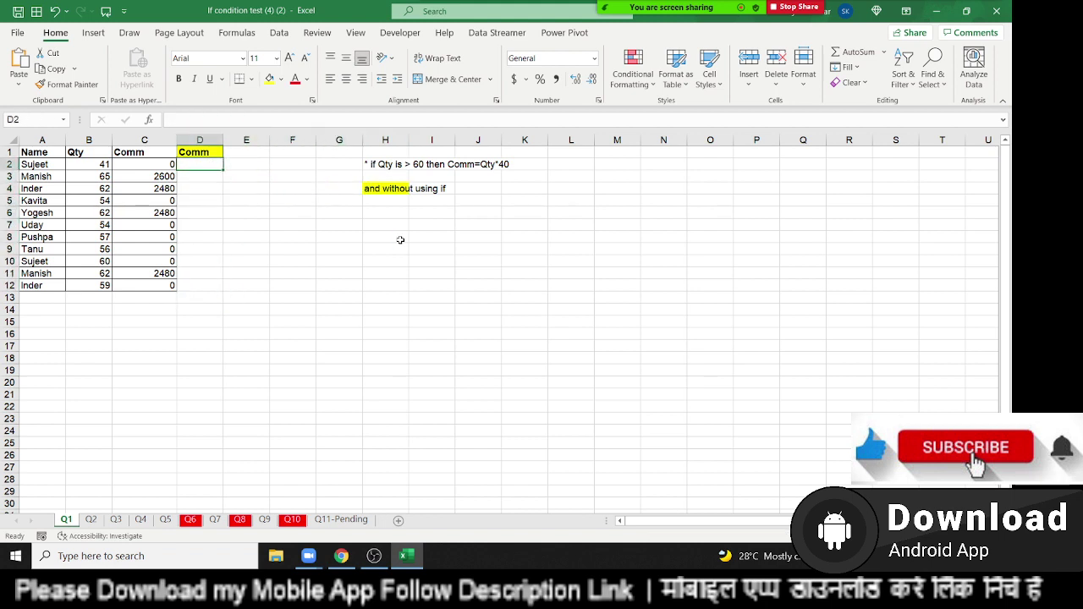
- Begin a formula in D2 testing whether B2 is >=60
{"action": "type", "text": "="}
{"action": "key", "text": "Left"}
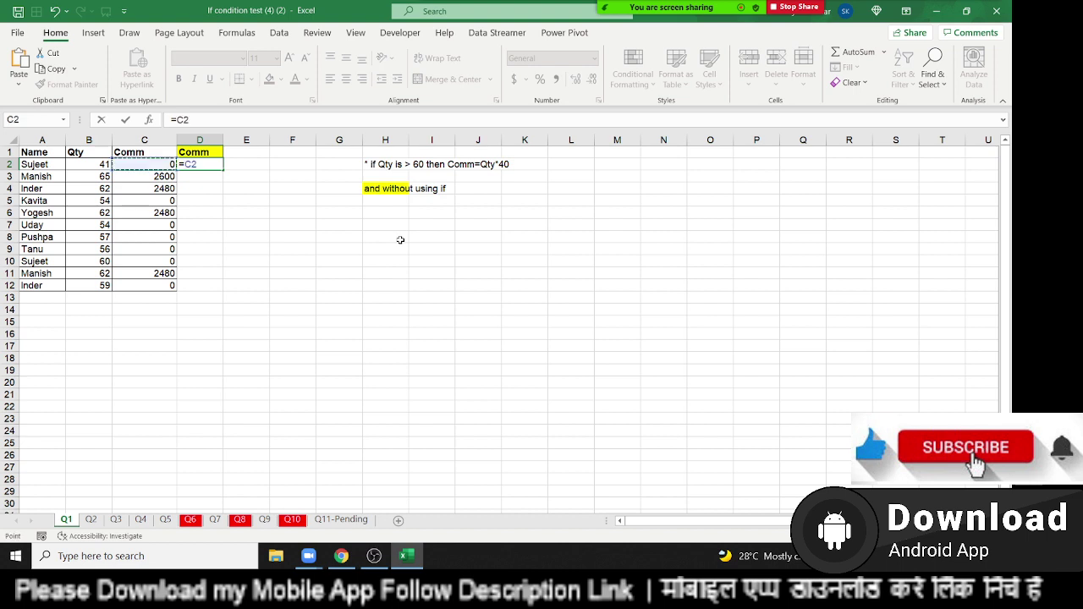
{"action": "key", "text": "Left"}
{"action": "type", "text": ">="}
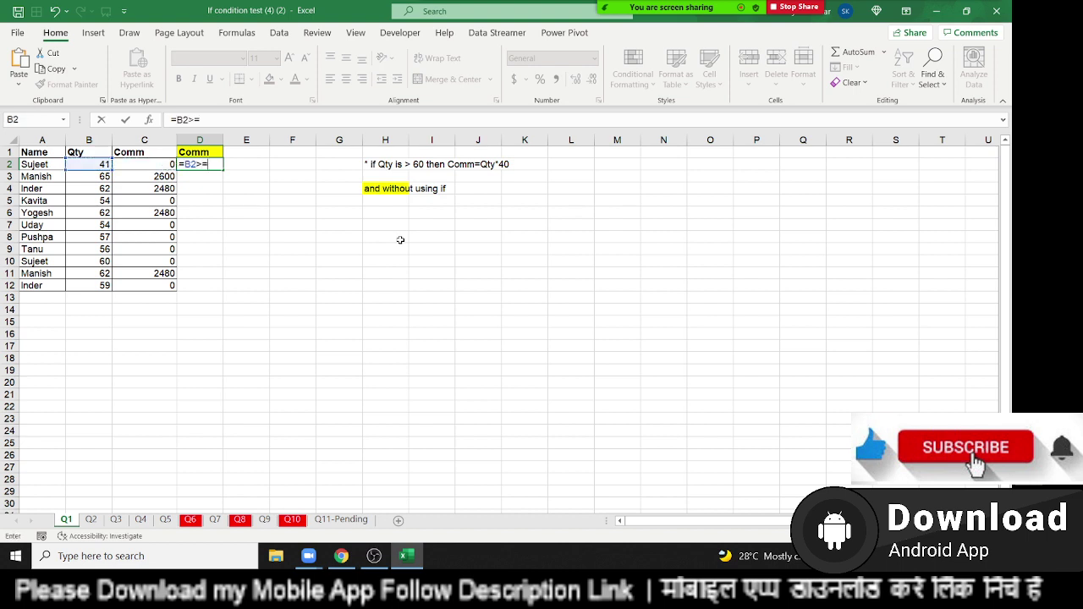
{"action": "type", "text": "60"}
- Enter =B2>=60 in D2 and fill it down to D12
{"action": "key", "text": "ctrl+Return"}
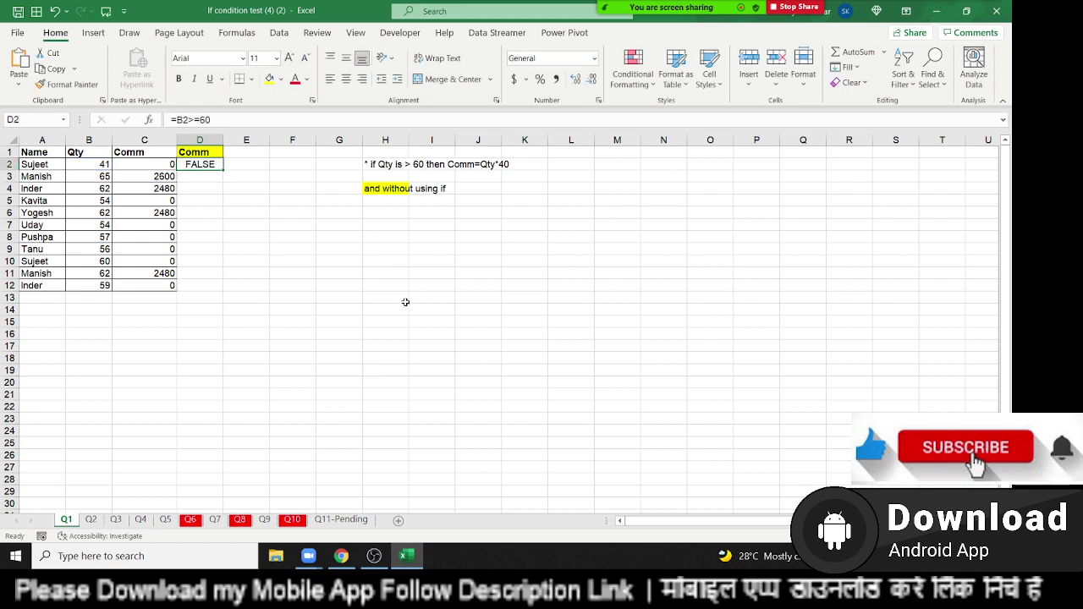
{"action": "double_click", "coordinate": [225, 169]}
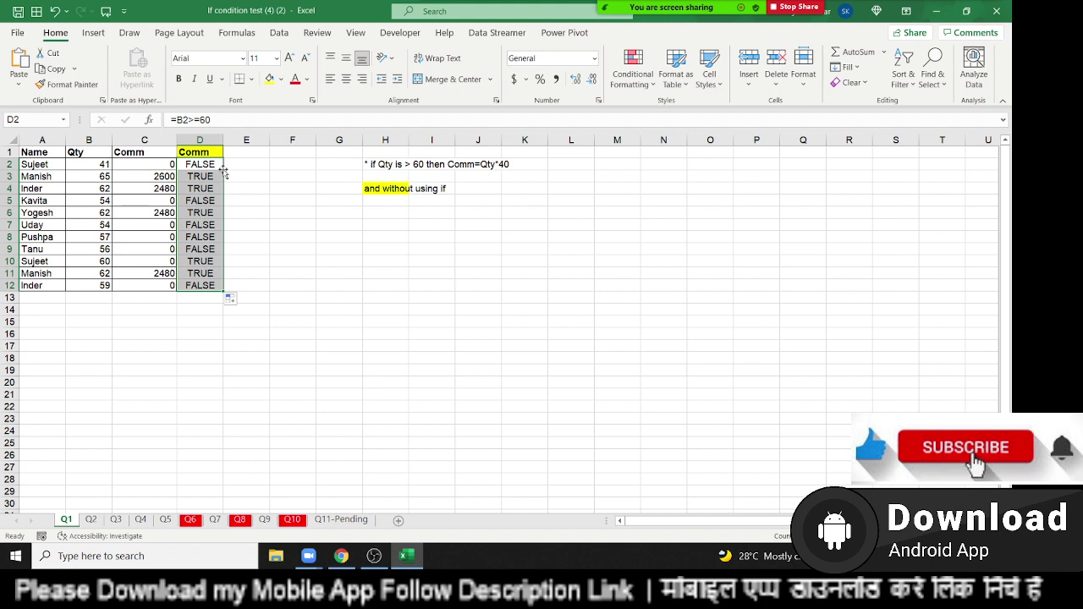
{"action": "key", "text": "Down"}
{"action": "key", "text": "Down"}
{"action": "key", "text": "Down"}
{"action": "key", "text": "Down"}
{"action": "key", "text": "Right"}
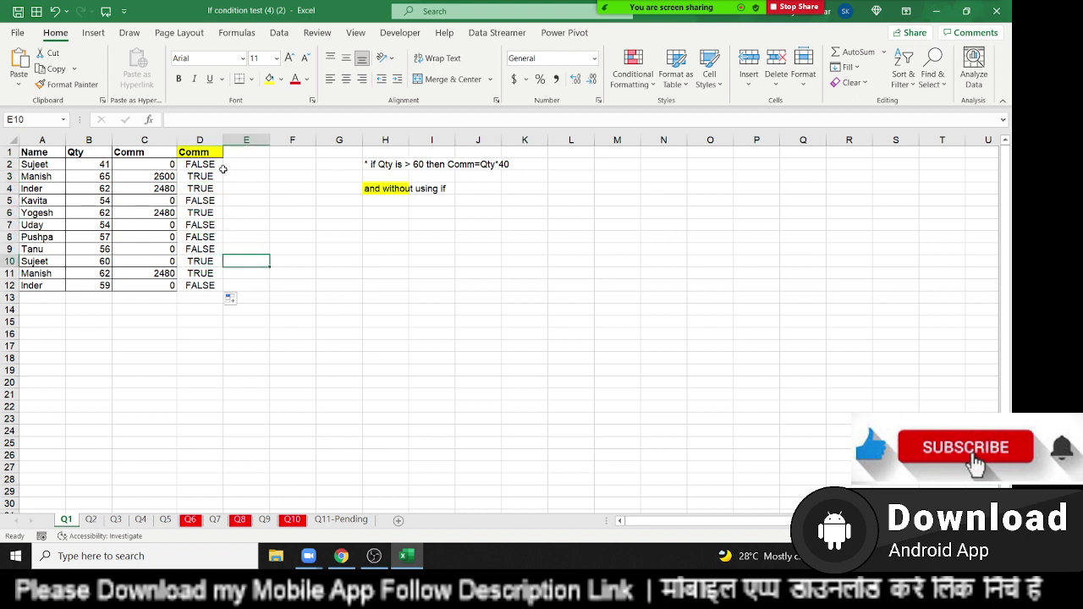
{"action": "key", "text": "Right"}
- Enter FALSE and TRUE in F10:F11, with 0 and 1 beside them in G10:G11
{"action": "type", "text": "Fals"}
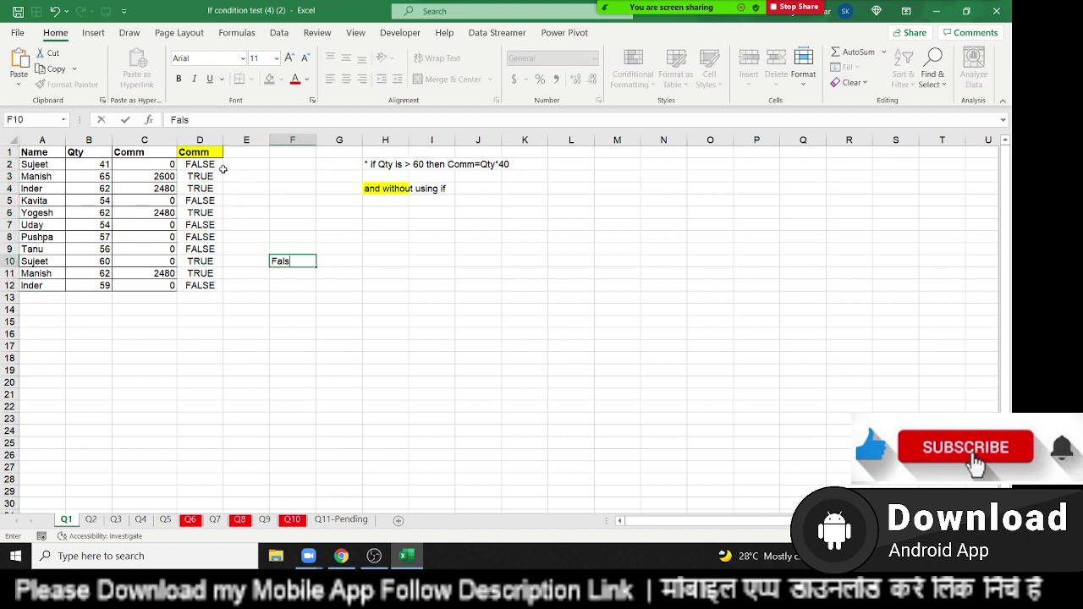
{"action": "type", "text": "e"}
{"action": "key", "text": "Return"}
{"action": "key", "text": "Up"}
{"action": "key", "text": "Tab"}
{"action": "type", "text": "1"}
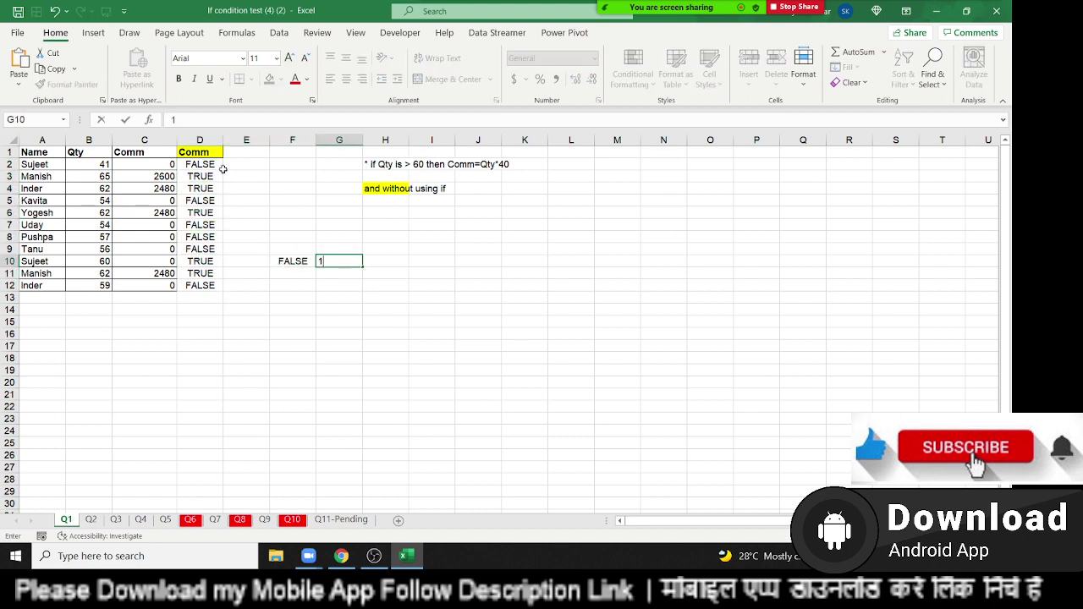
{"action": "key", "text": "Return"}
{"action": "type", "text": "Tru"}
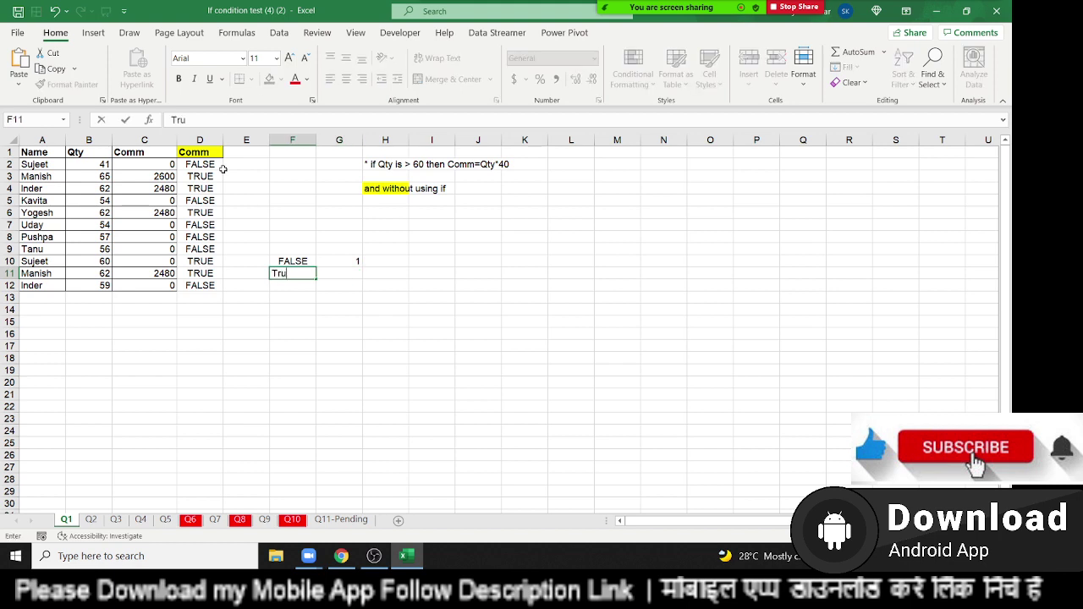
{"action": "type", "text": "e"}
{"action": "key", "text": "Tab"}
{"action": "key", "text": "Up"}
{"action": "type", "text": "0"}
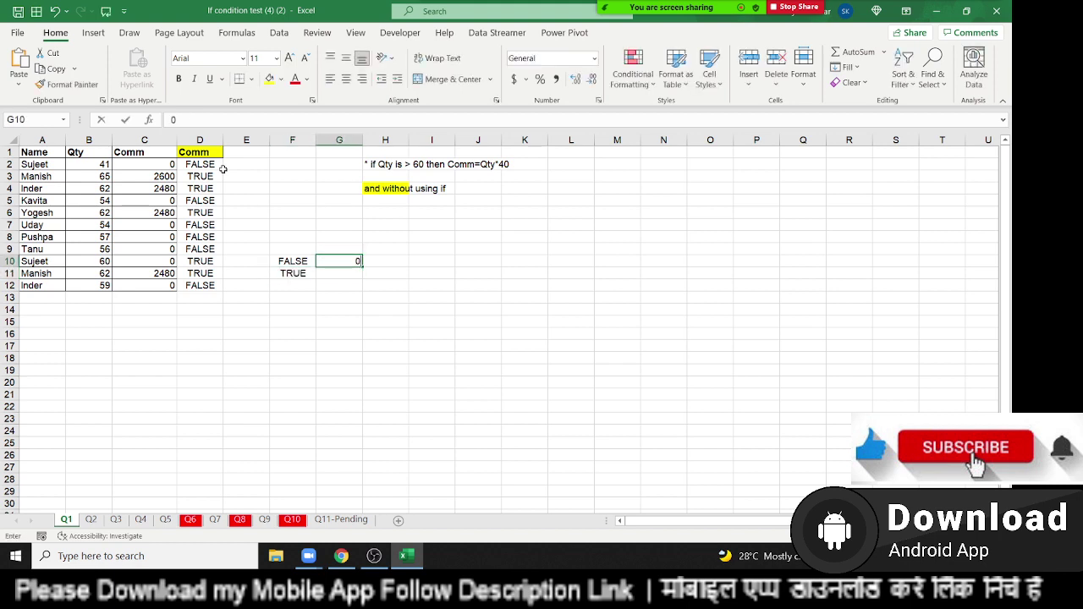
{"action": "key", "text": "Return"}
{"action": "type", "text": "1"}
{"action": "key", "text": "Return"}
{"action": "key", "text": "Left"}
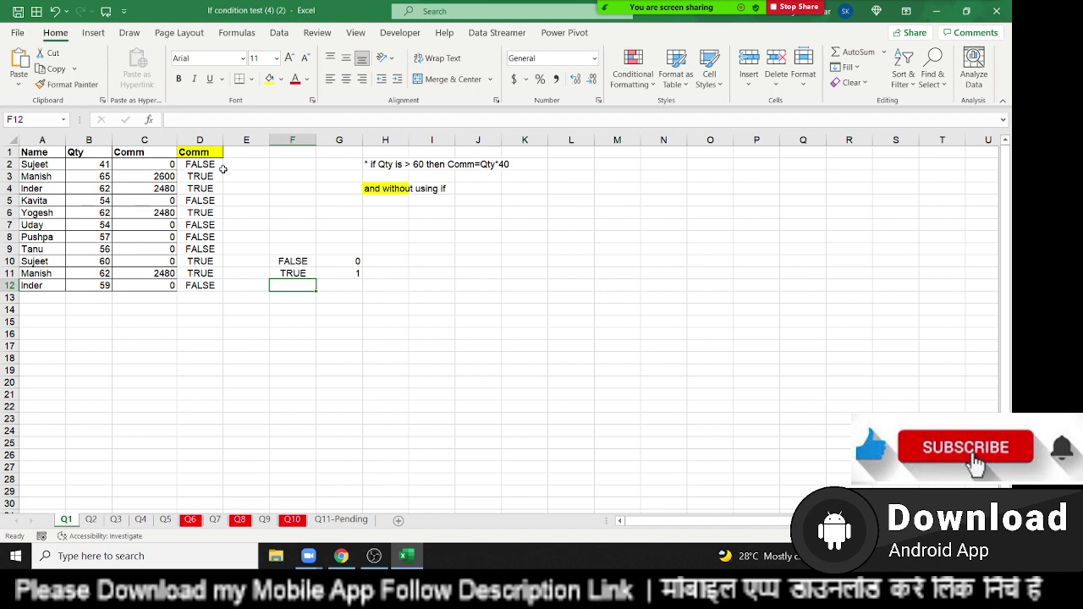
- Sum them with =F10+F11 in F12, try TRUE in F10, then undo it
{"action": "type", "text": "="}
{"action": "key", "text": "Up"}
{"action": "key", "text": "Up"}
{"action": "type", "text": "+"}
{"action": "key", "text": "Up"}
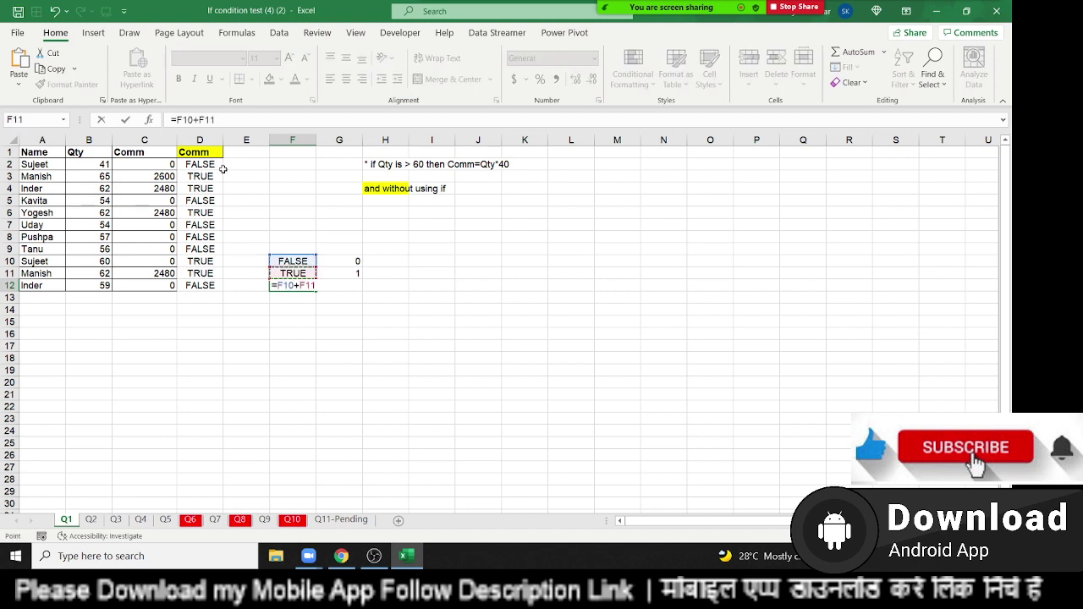
{"action": "key", "text": "Return"}
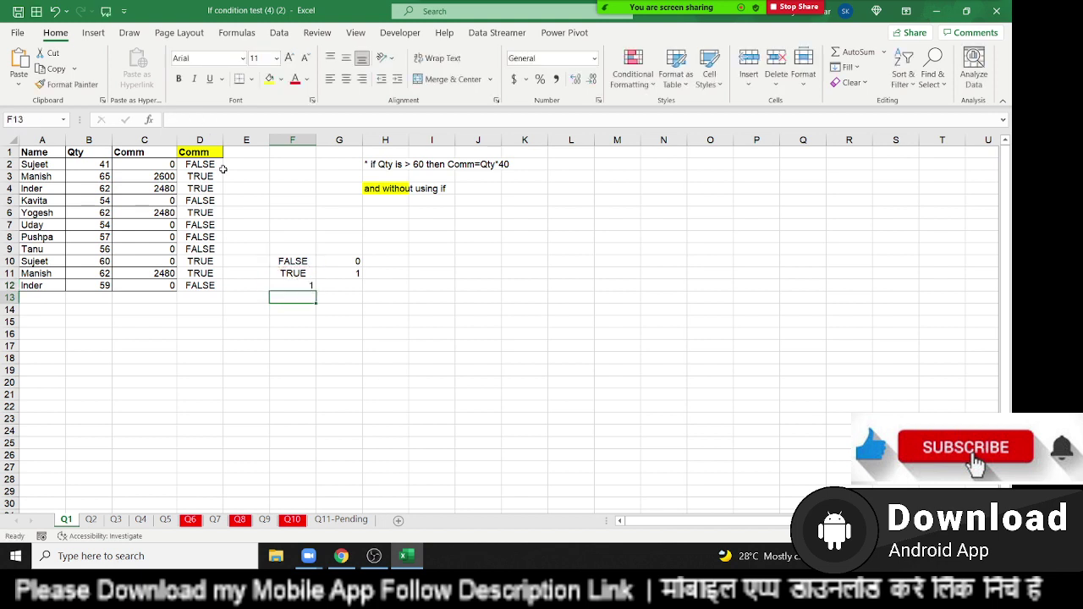
{"action": "key", "text": "Up"}
{"action": "key", "text": "Up"}
{"action": "key", "text": "Up"}
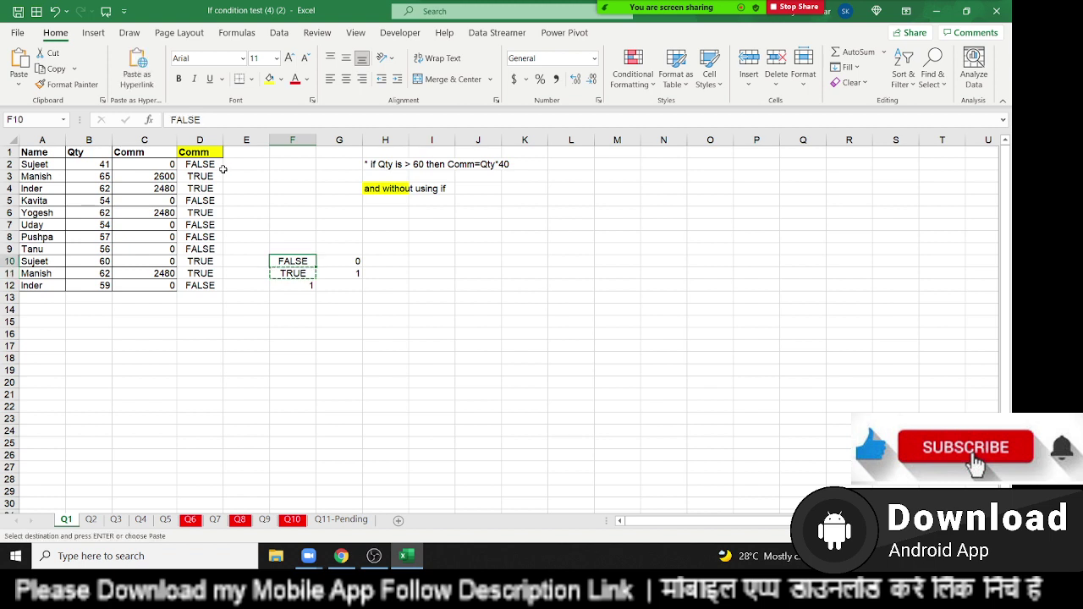
{"action": "type", "text": "TRUE"}
{"action": "key", "text": "ctrl+Return"}
{"action": "key", "text": "Down"}
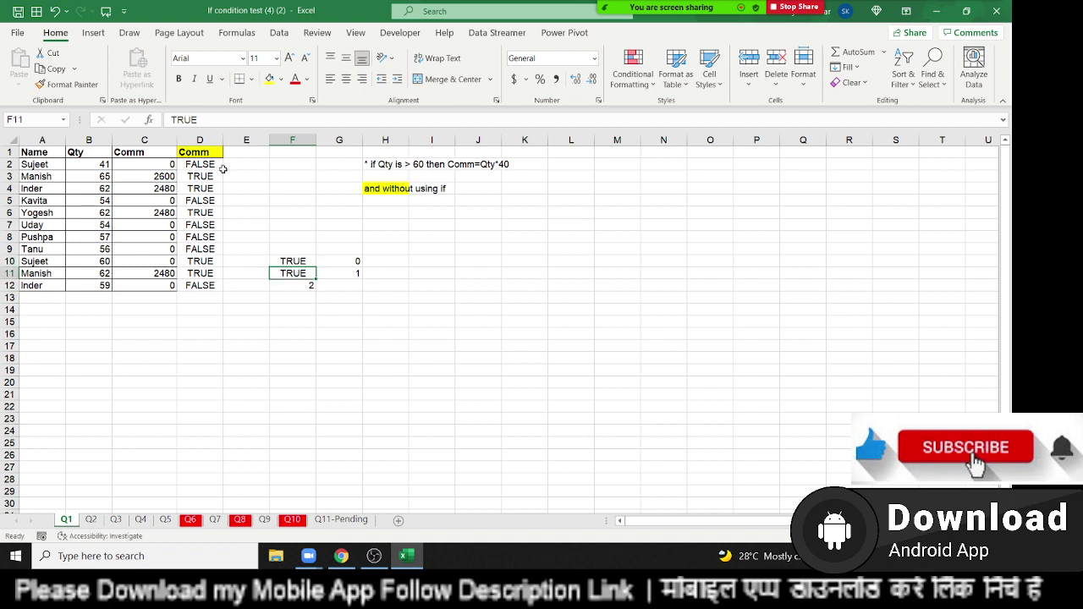
{"action": "key", "text": "ctrl+z"}
- Delete the scratch cells E9:H11 and return to D2
{"action": "key", "text": "Up"}
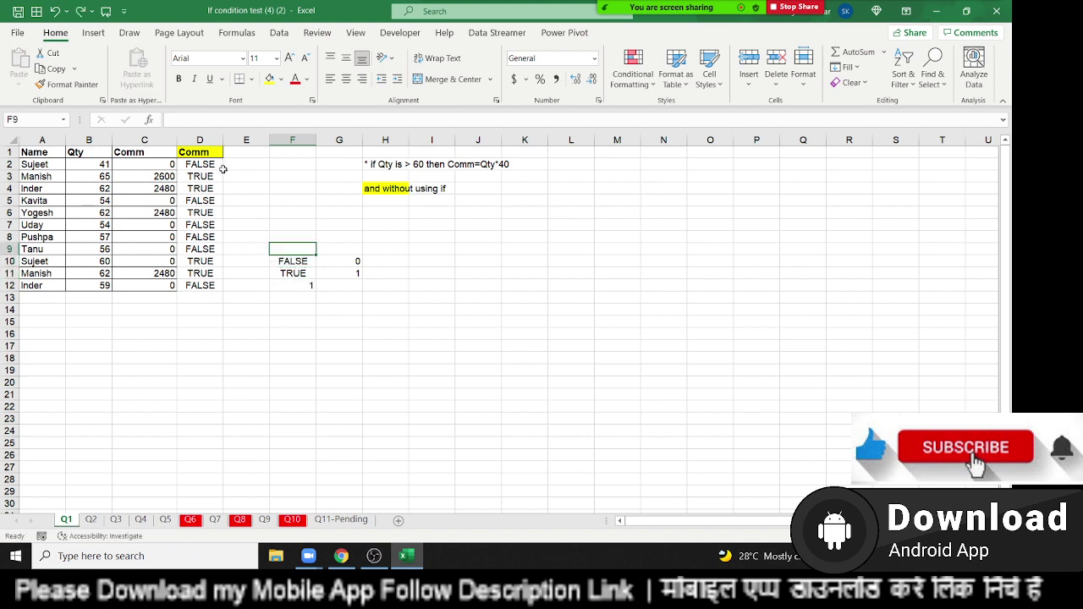
{"action": "key", "text": "Left"}
{"action": "key", "text": "shift+Right"}
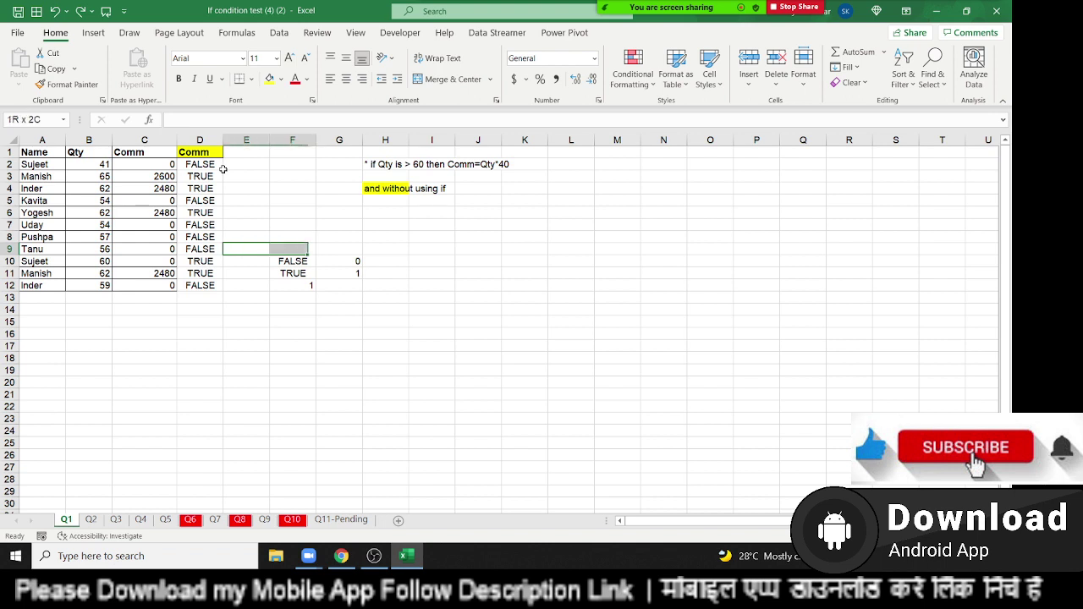
{"action": "key", "text": "shift+Right"}
{"action": "key", "text": "shift+Right"}
{"action": "key", "text": "shift+Down"}
{"action": "key", "text": "shift+Down"}
{"action": "key", "text": "Delete"}
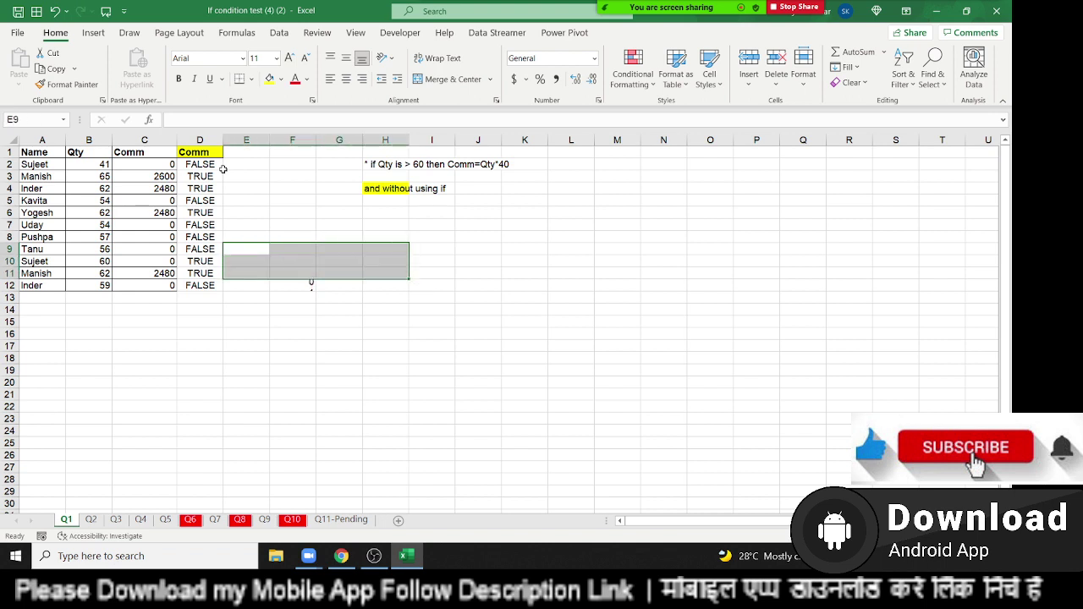
{"action": "key", "text": "ctrl+Up"}
{"action": "key", "text": "Left"}
{"action": "key", "text": "Down"}
- Enter =B2*D2 in E2, multiplying Qty by the TRUE/FALSE flag
{"action": "key", "text": "F2"}
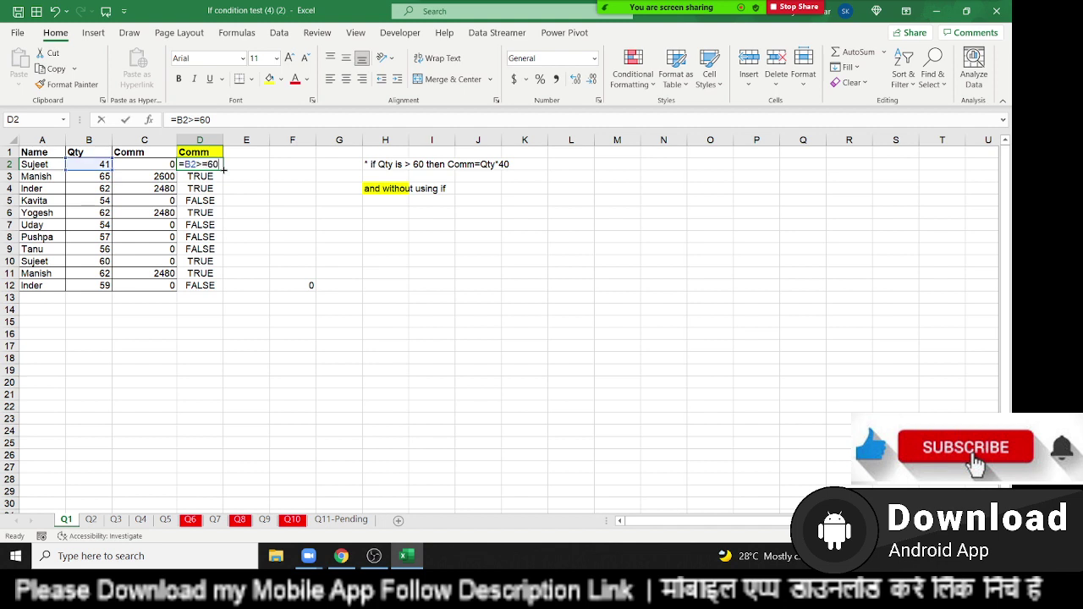
{"action": "key", "text": "ctrl+Return"}
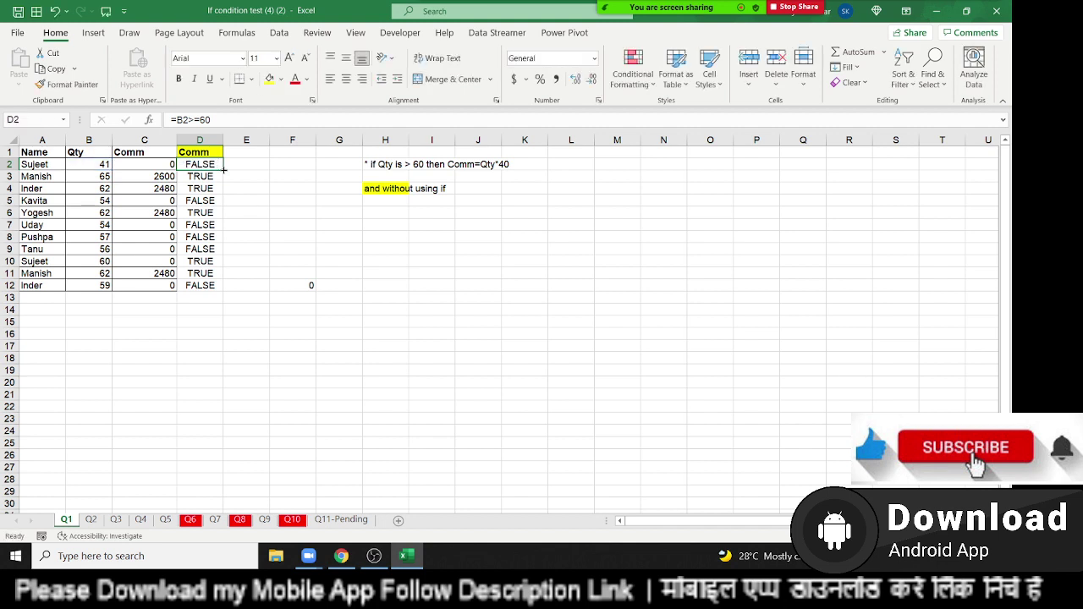
{"action": "key", "text": "Right"}
{"action": "type", "text": "="}
{"action": "key", "text": "Left"}
{"action": "key", "text": "Left"}
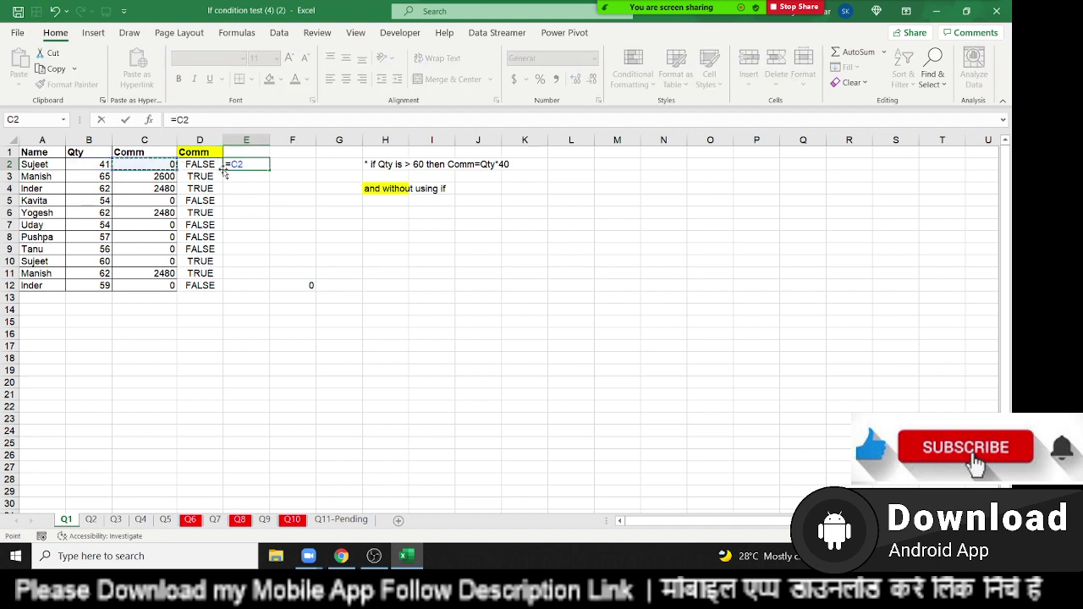
{"action": "key", "text": "Left"}
{"action": "type", "text": "*"}
{"action": "key", "text": "Left"}
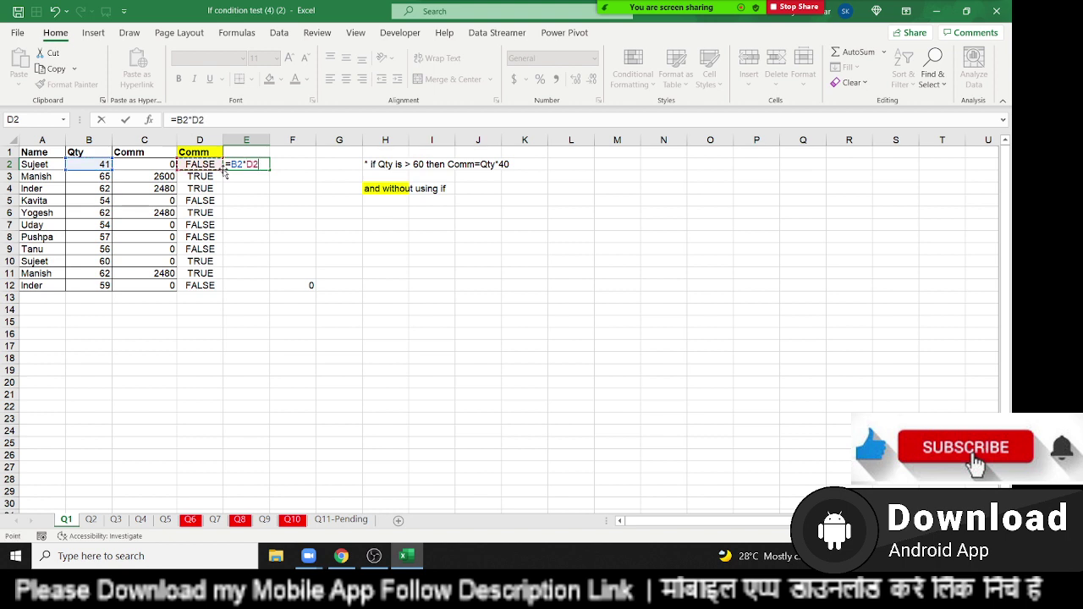
{"action": "key", "text": "ctrl+Return"}
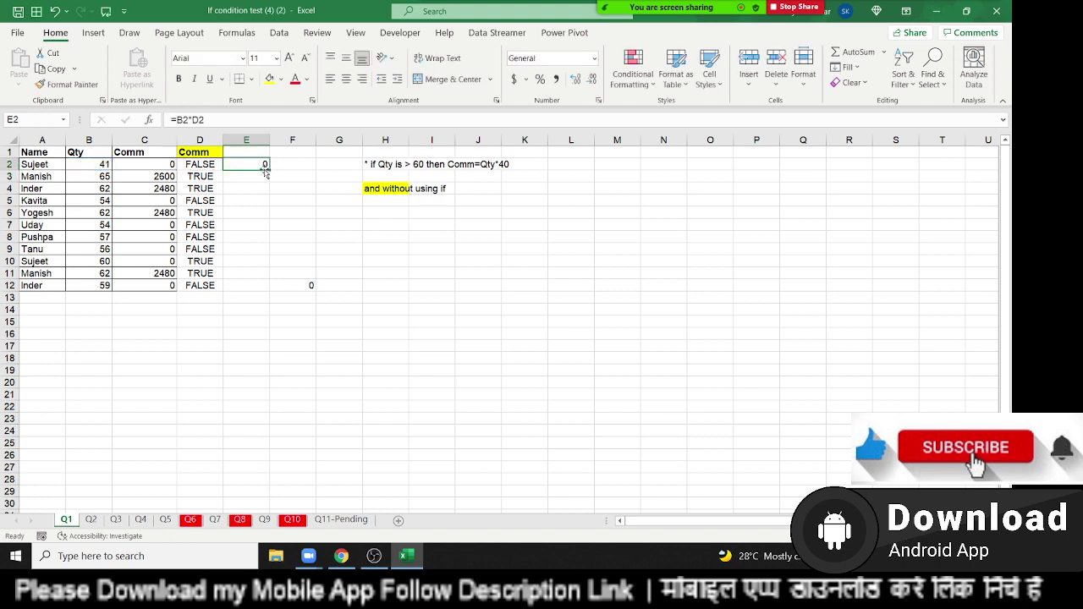
- Fill E2 down to E12, then rewrite E2 as =(B2*D2)*40
{"action": "left_click_drag", "start_coordinate": [270, 169], "coordinate": [271, 170]}
{"action": "double_click", "coordinate": [270, 170]}
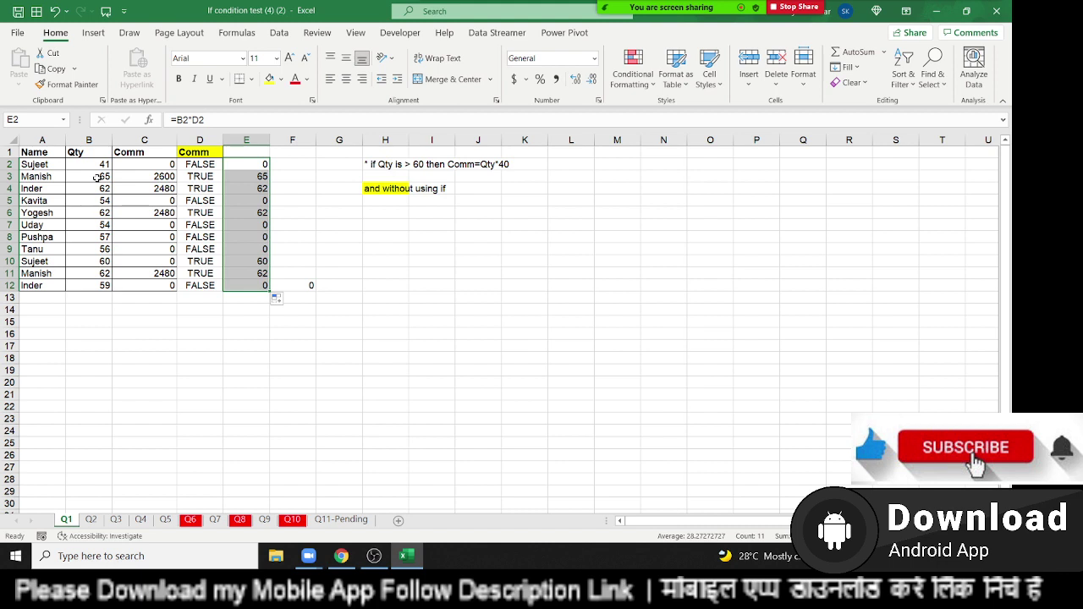
{"action": "double_click", "coordinate": [255, 166]}
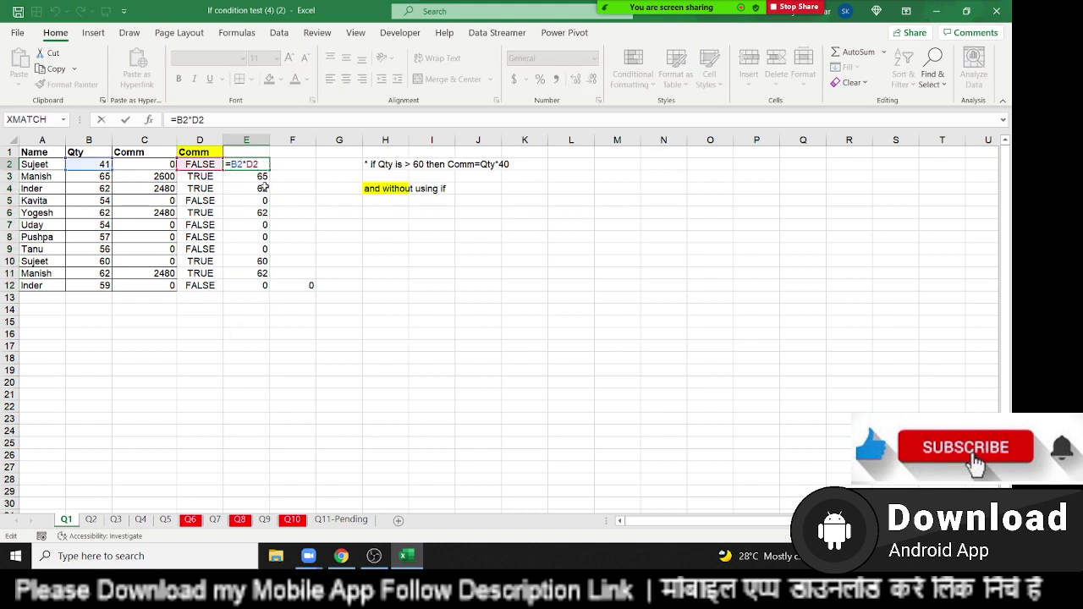
{"action": "type", "text": "(B2*D2"}
{"action": "type", "text": ")*"}
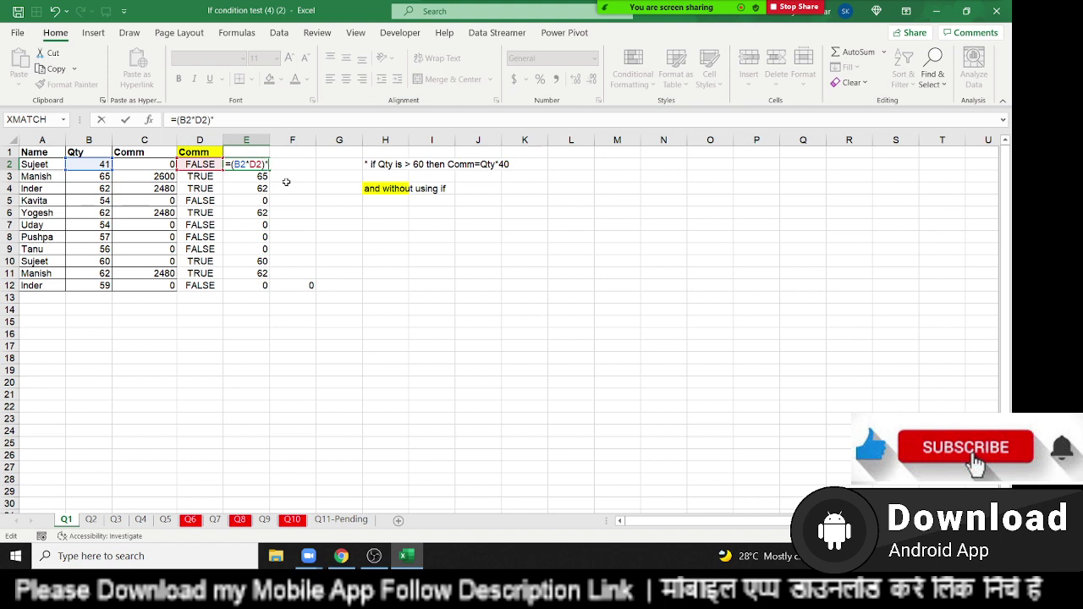
{"action": "type", "text": "40"}
- Commit =(B2*D2)*40 in E2 and fill it down to E12
{"action": "key", "text": "Return"}
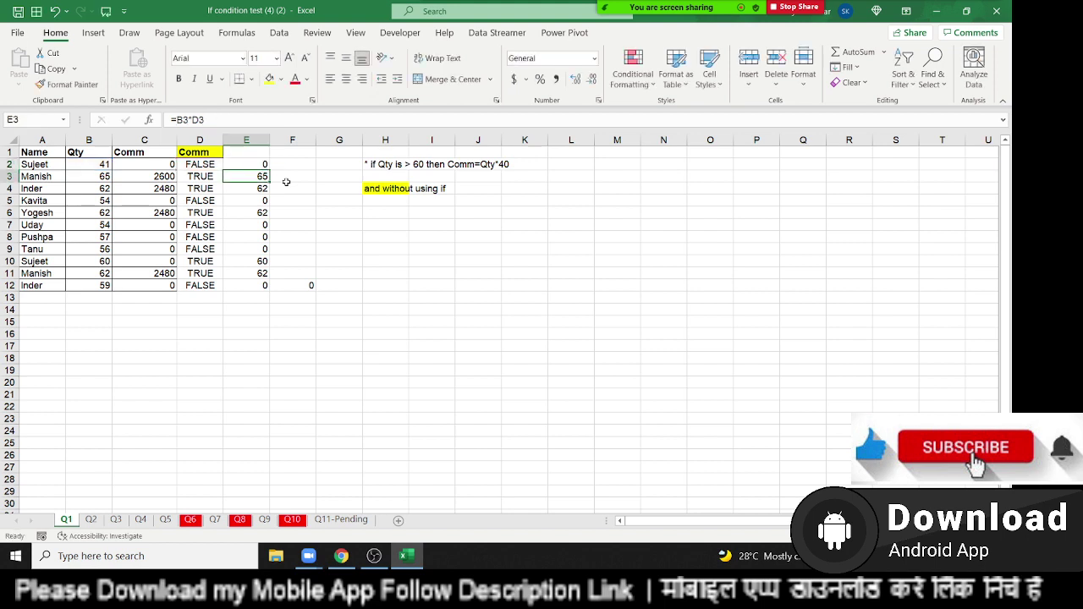
{"action": "key", "text": "Up"}
{"action": "key", "text": "Down"}
{"action": "key", "text": "ctrl+d"}
{"action": "double_click", "coordinate": [270, 182]}
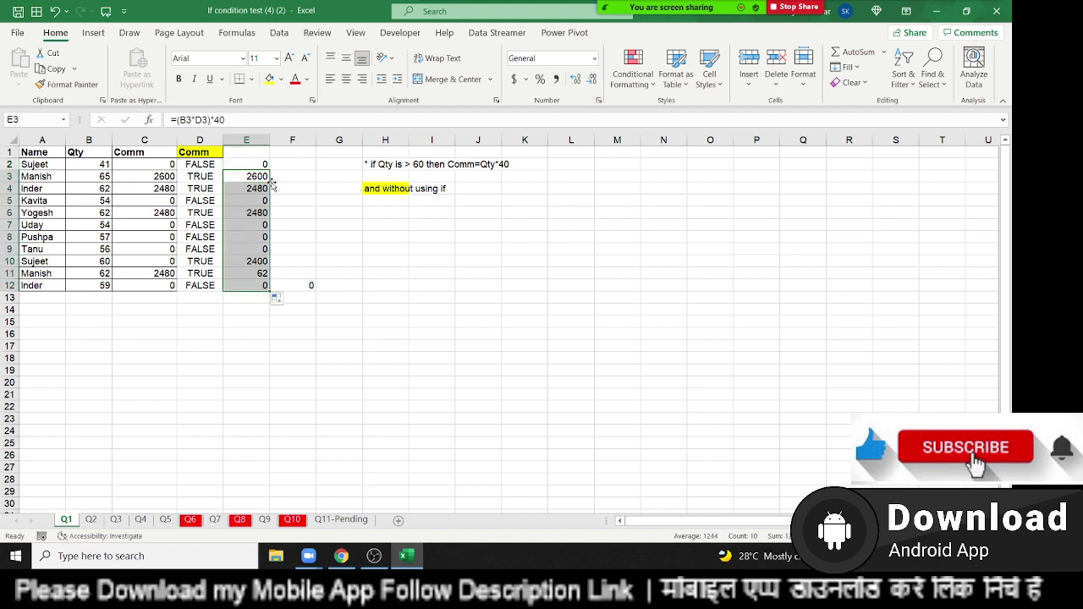
- Compare the formulas in C2, D2 and E2
{"action": "key", "text": "Up"}
{"action": "key", "text": "Left"}
{"action": "key", "text": "Left"}
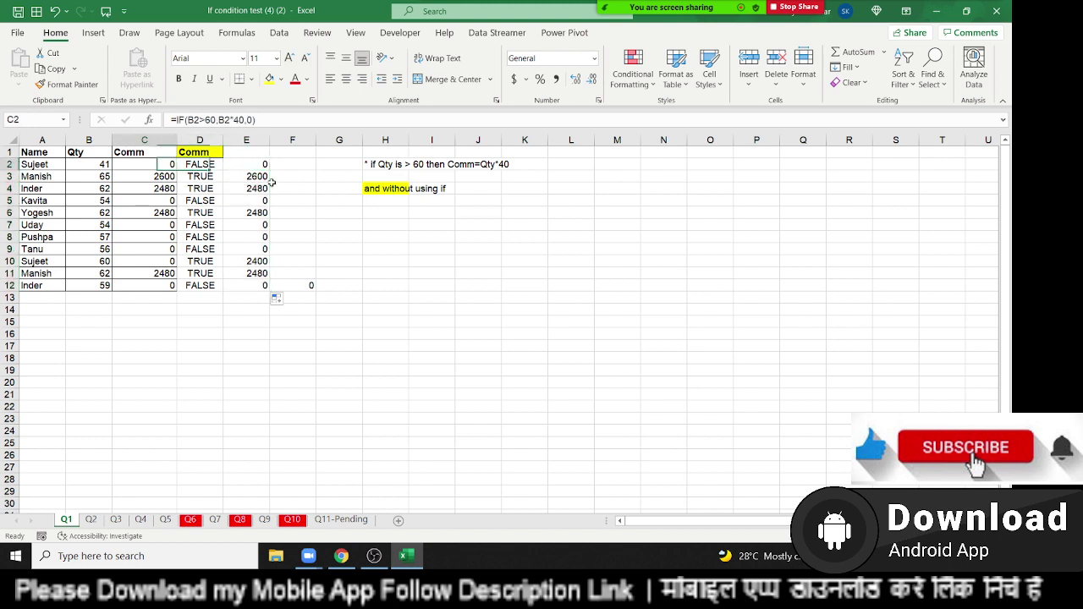
{"action": "key", "text": "Right"}
{"action": "key", "text": "Right"}
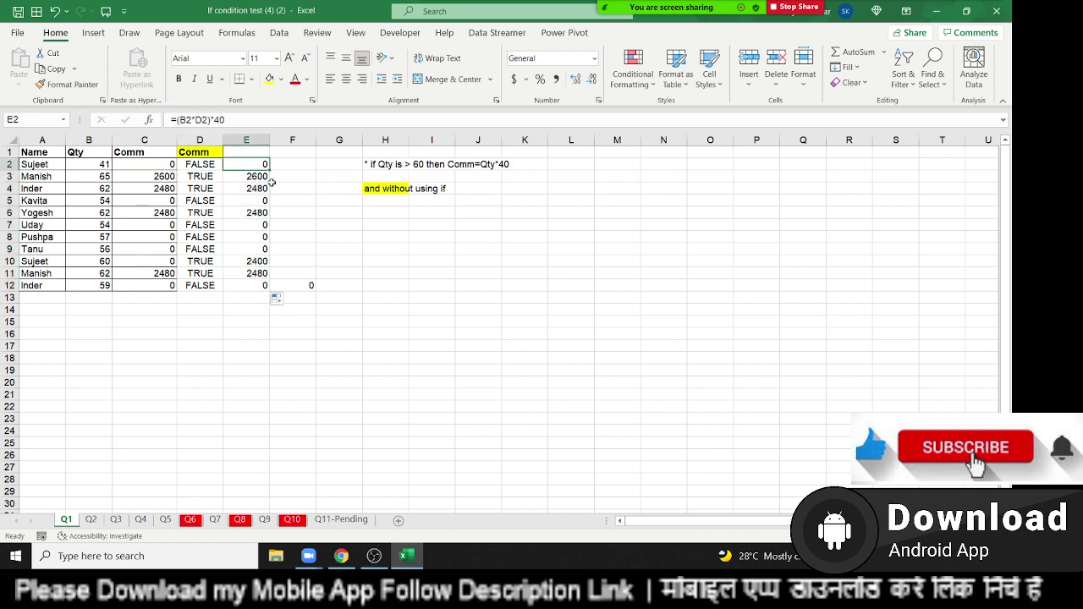
{"action": "key", "text": "Left"}
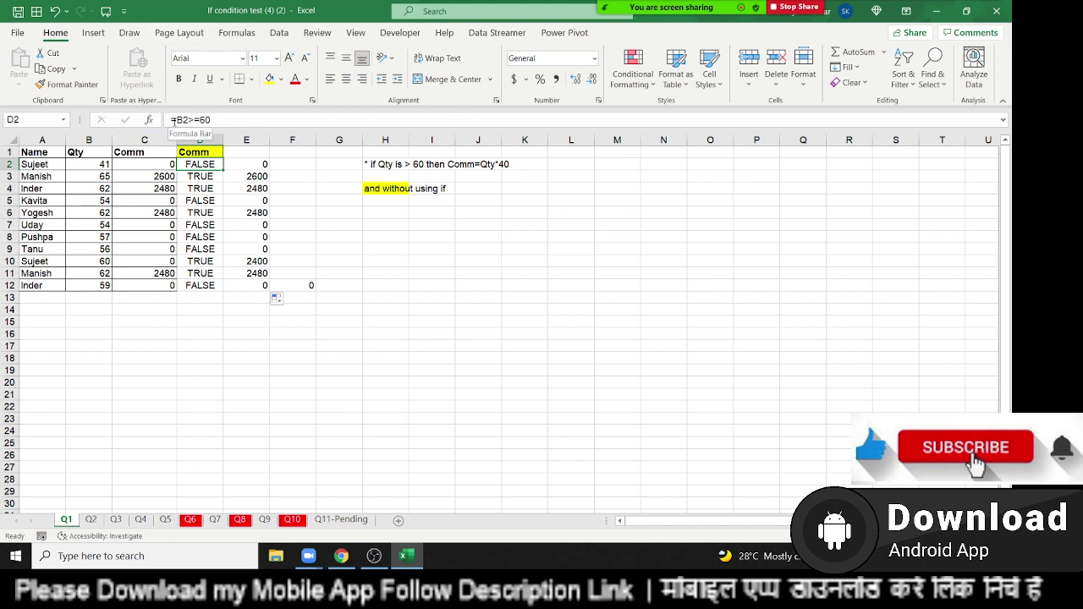
{"action": "key", "text": "F2"}
{"action": "key", "text": "Escape"}
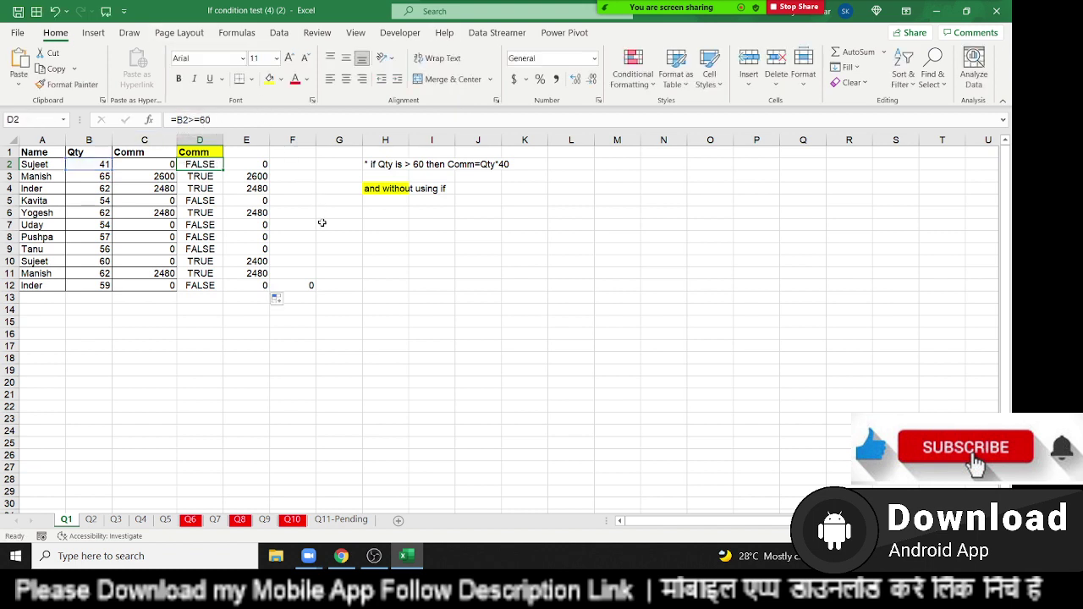
{"action": "double_click", "coordinate": [263, 166]}
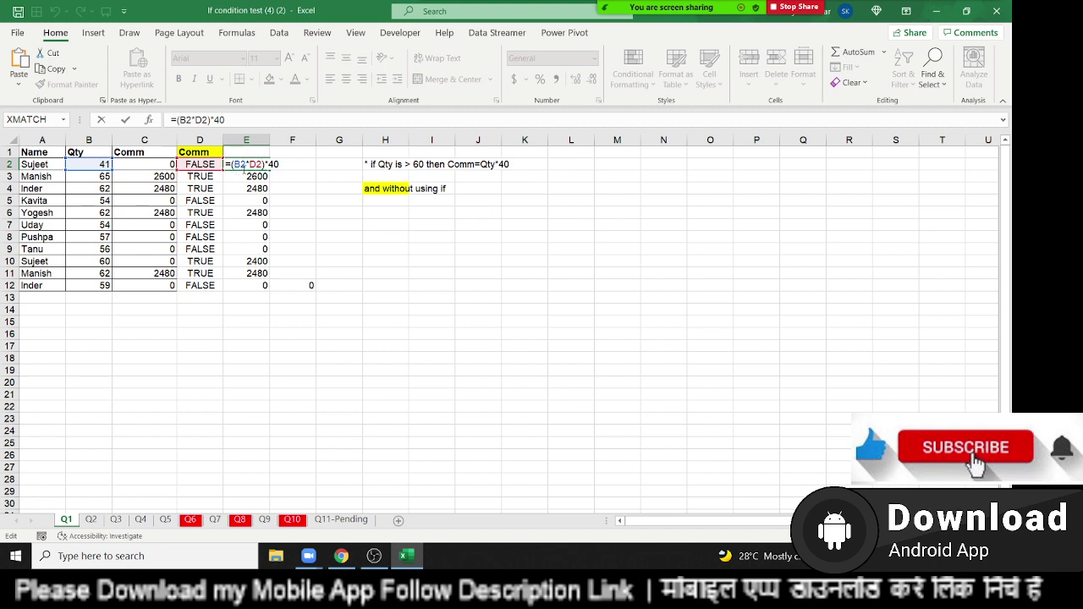
{"action": "double_click", "coordinate": [240, 164]}
{"action": "type", "text": "()"}
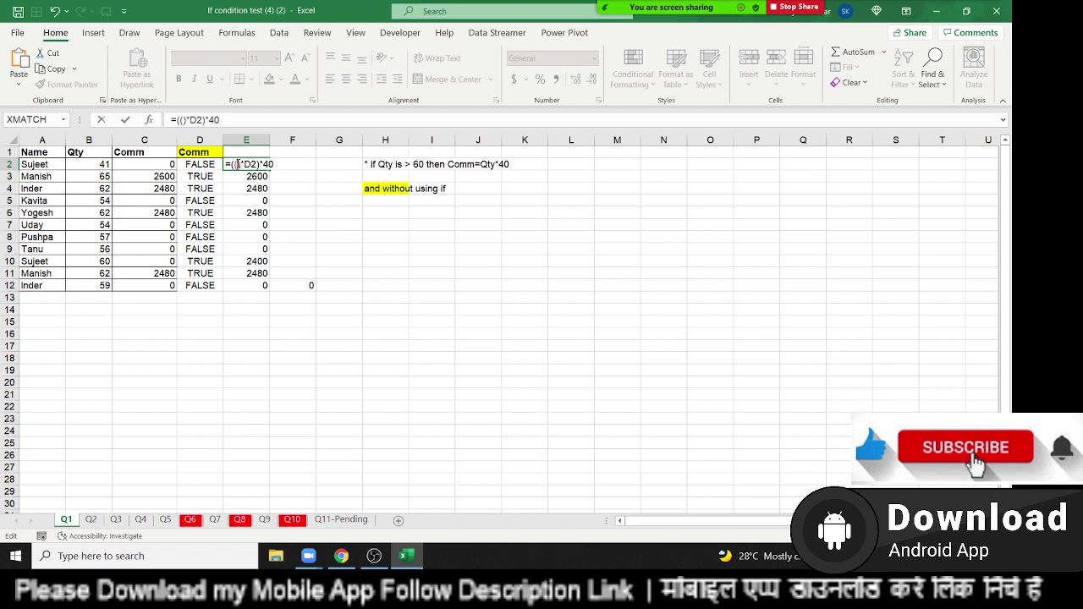
{"action": "type", "text": "B2>=60"}
{"action": "key", "text": "ctrl+Return"}
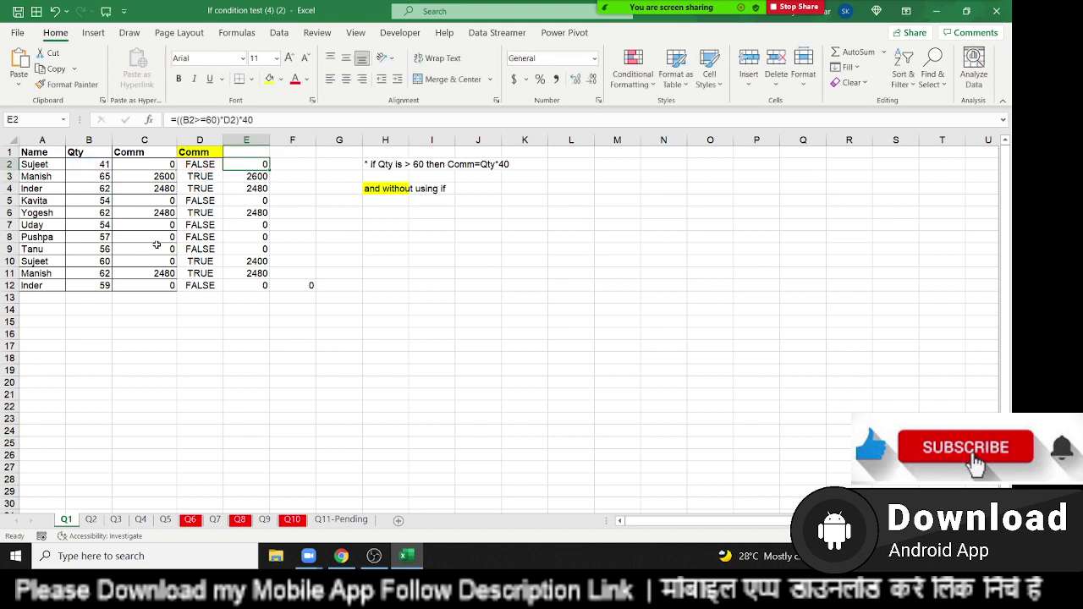
{"action": "double_click", "coordinate": [270, 170]}
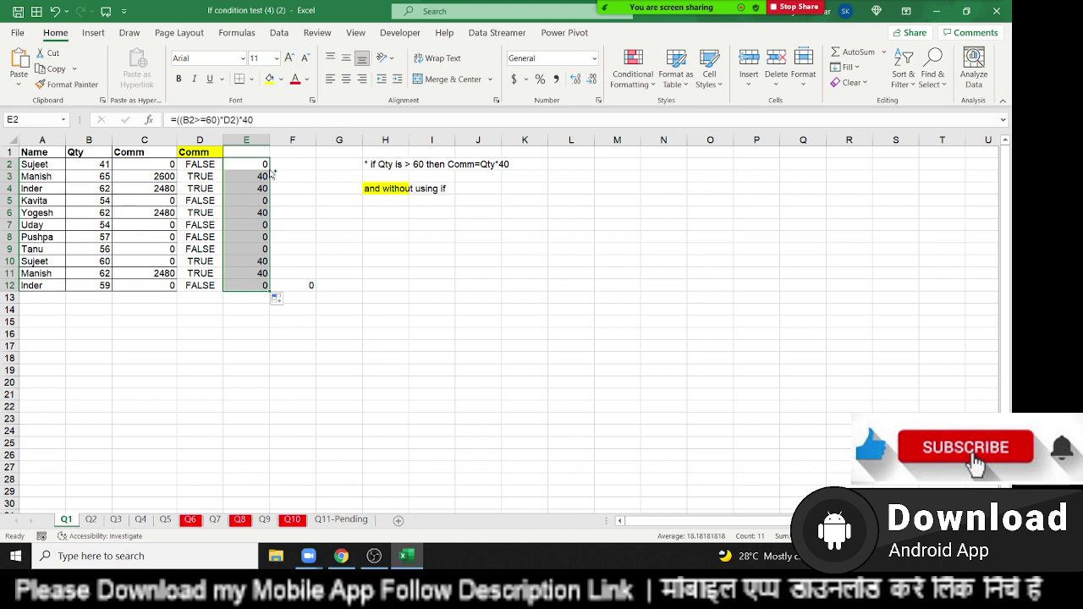
{"action": "key", "text": "ctrl+z"}
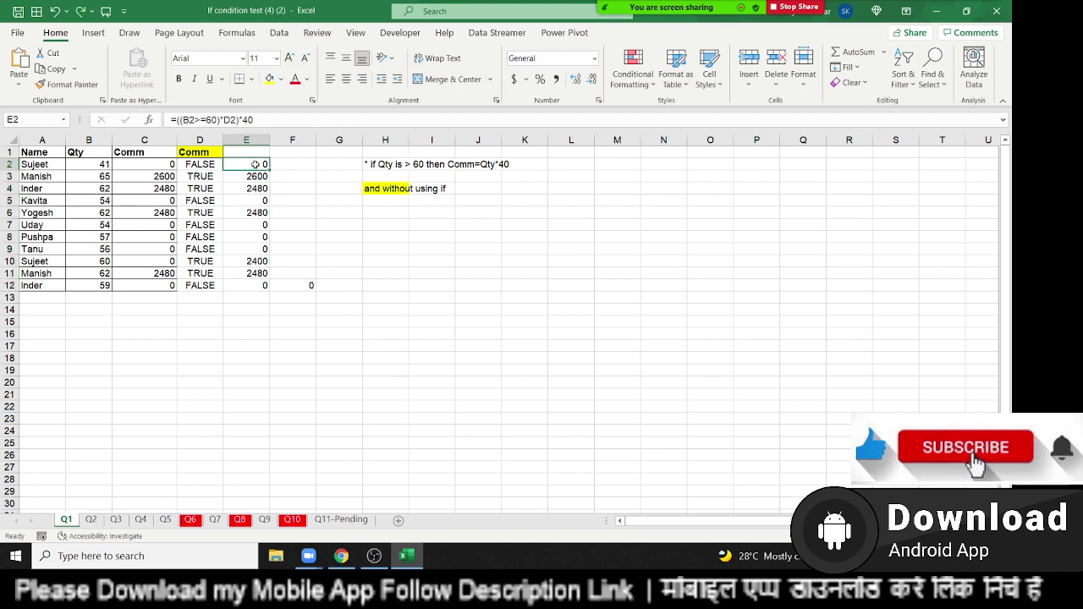
{"action": "double_click", "coordinate": [255, 164]}
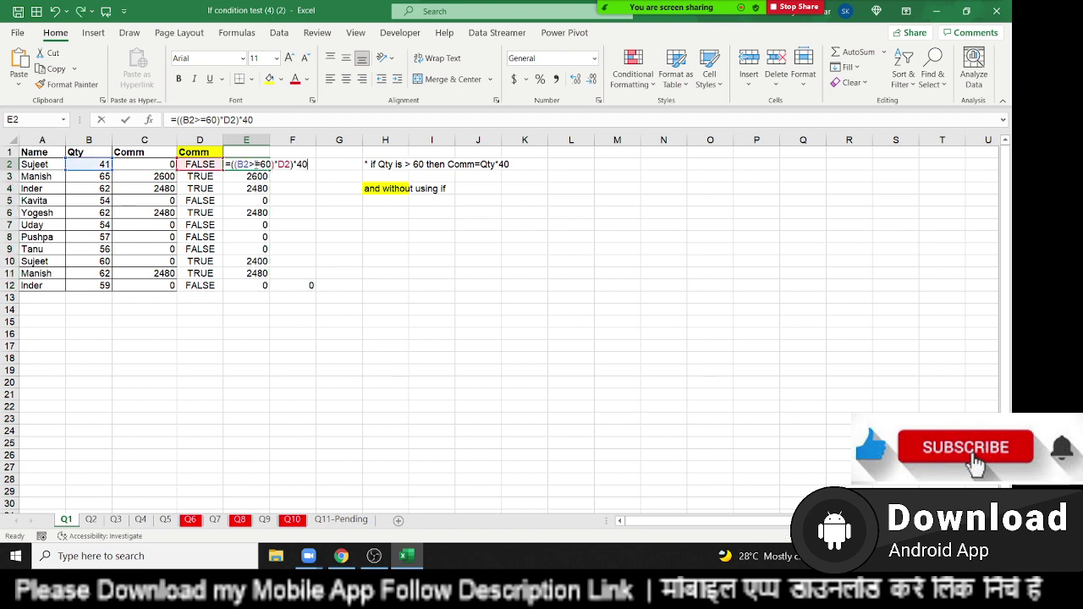
{"action": "double_click", "coordinate": [284, 165]}
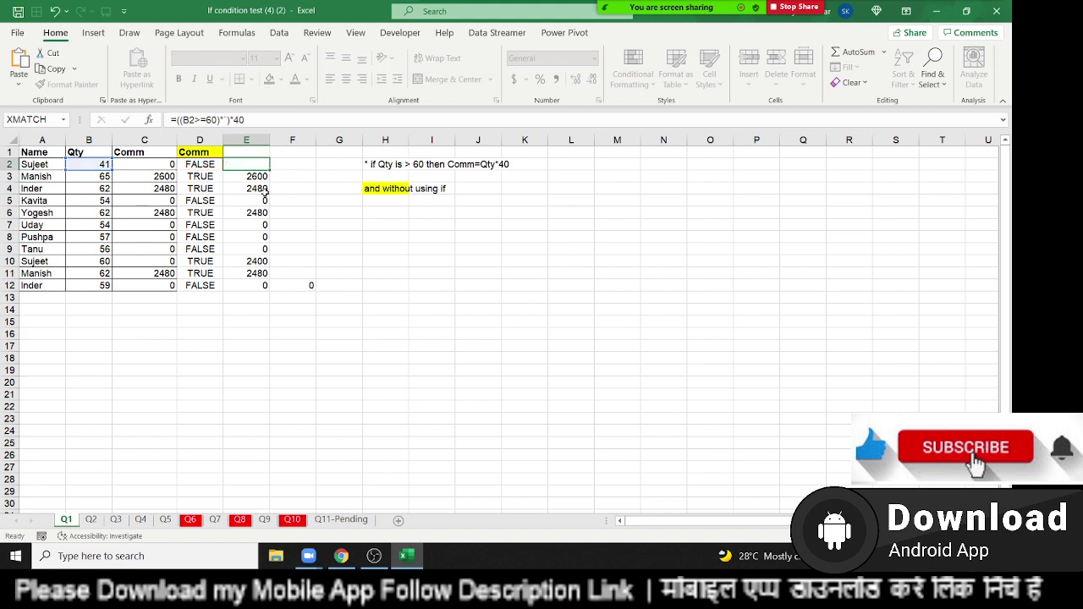
{"action": "key", "text": "Escape"}
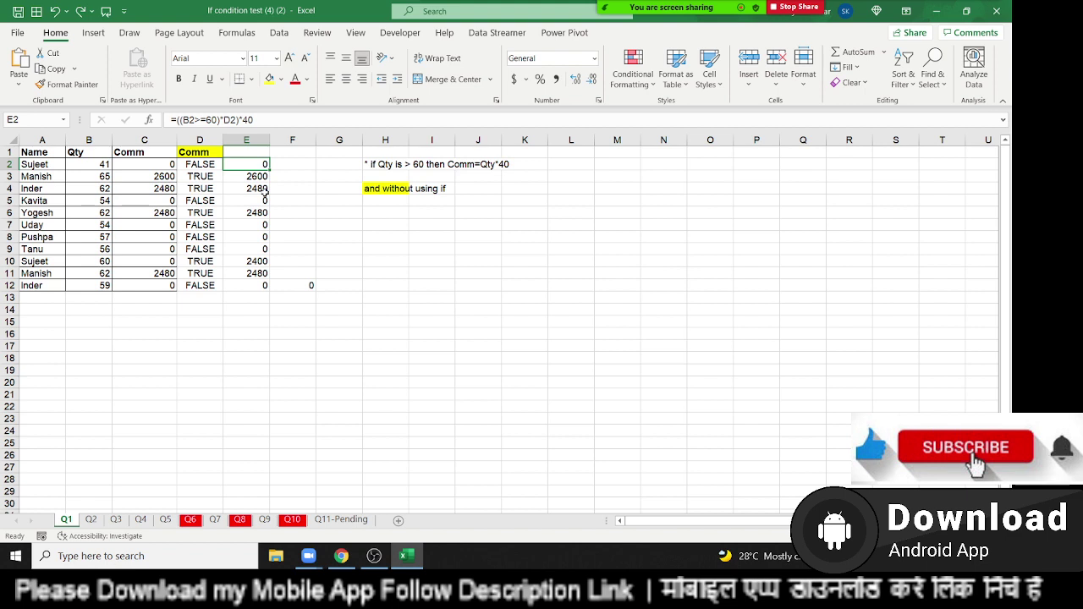
{"action": "key", "text": "ctrl+z"}
- Replace D2 with (B2>=60) to get =(B2*(B2>=60))*40, and fill down to E12
{"action": "double_click", "coordinate": [261, 165]}
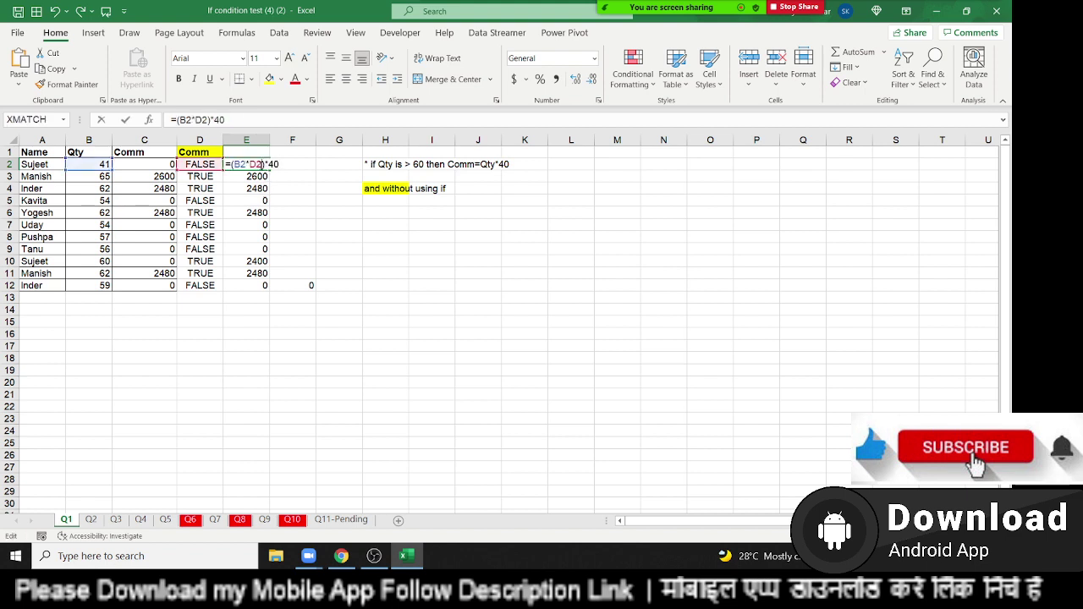
{"action": "double_click", "coordinate": [255, 164]}
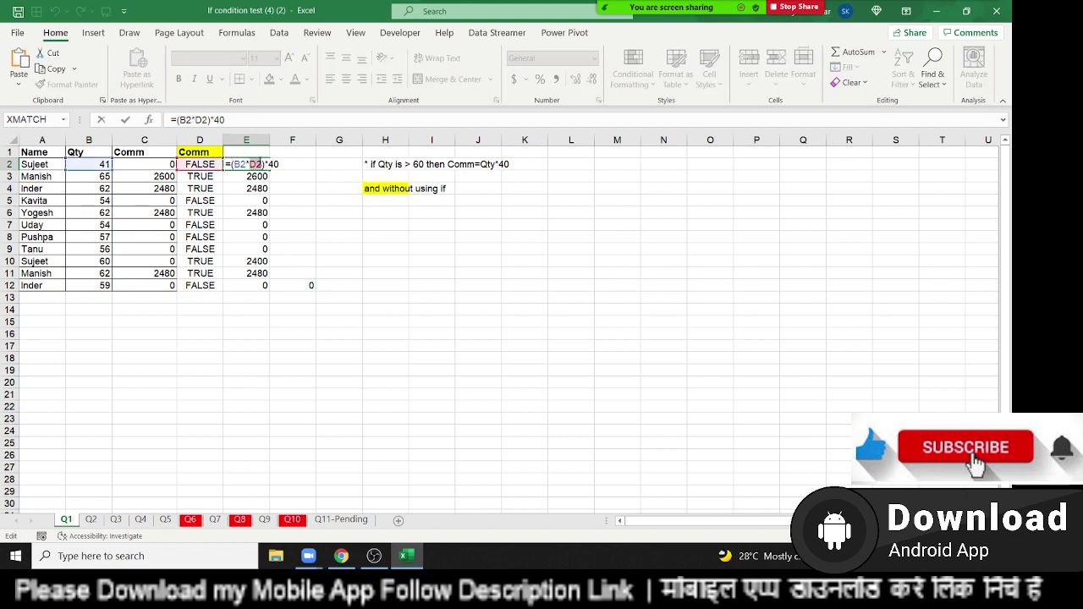
{"action": "type", "text": "("}
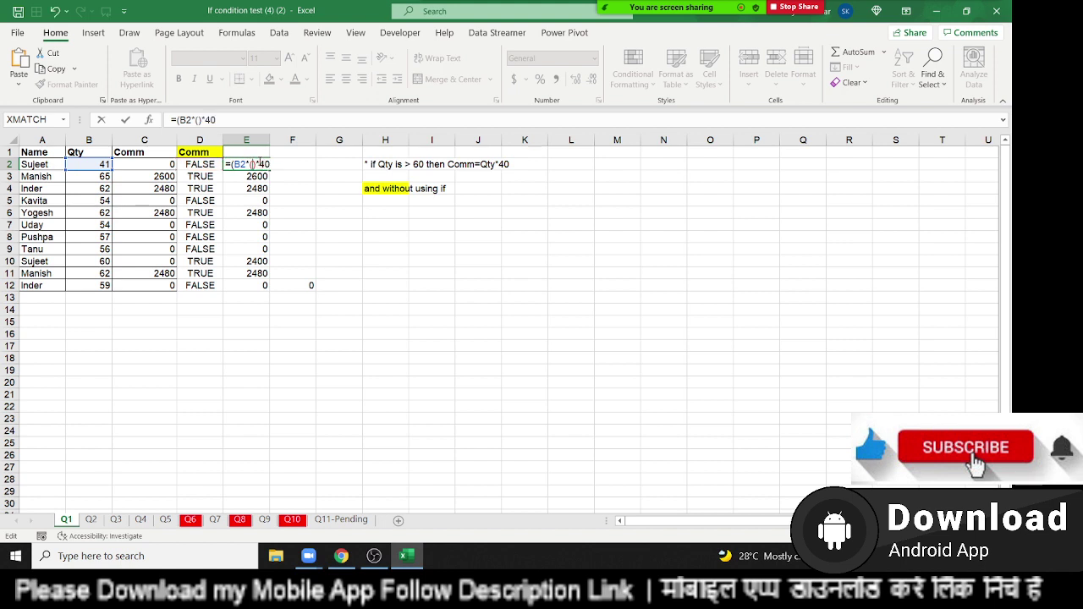
{"action": "type", "text": ")"}
{"action": "type", "text": "B2>=60"}
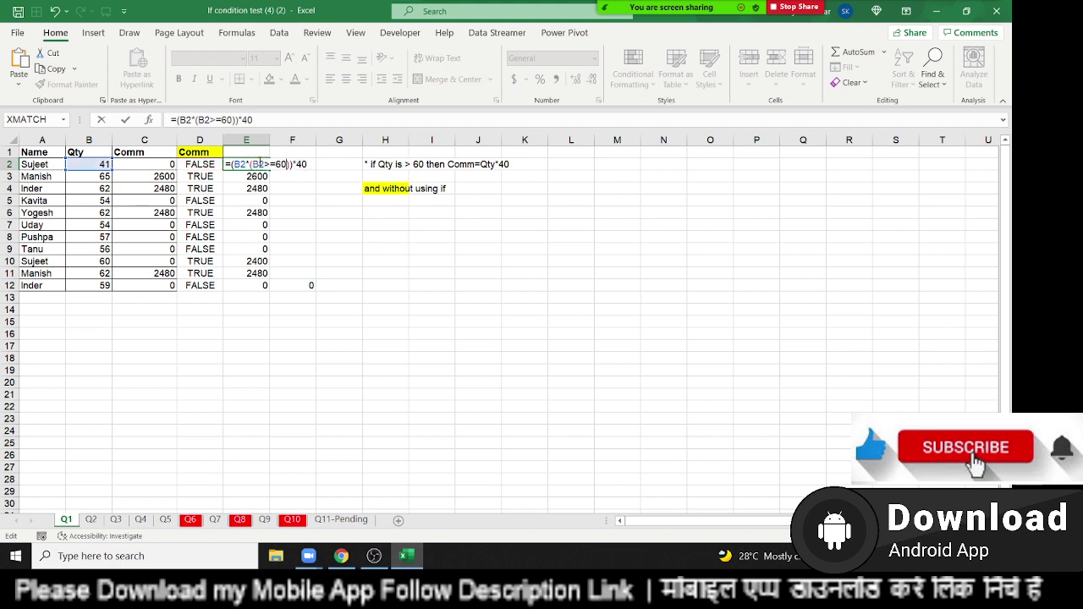
{"action": "key", "text": "Return"}
{"action": "left_click", "coordinate": [258, 164]}
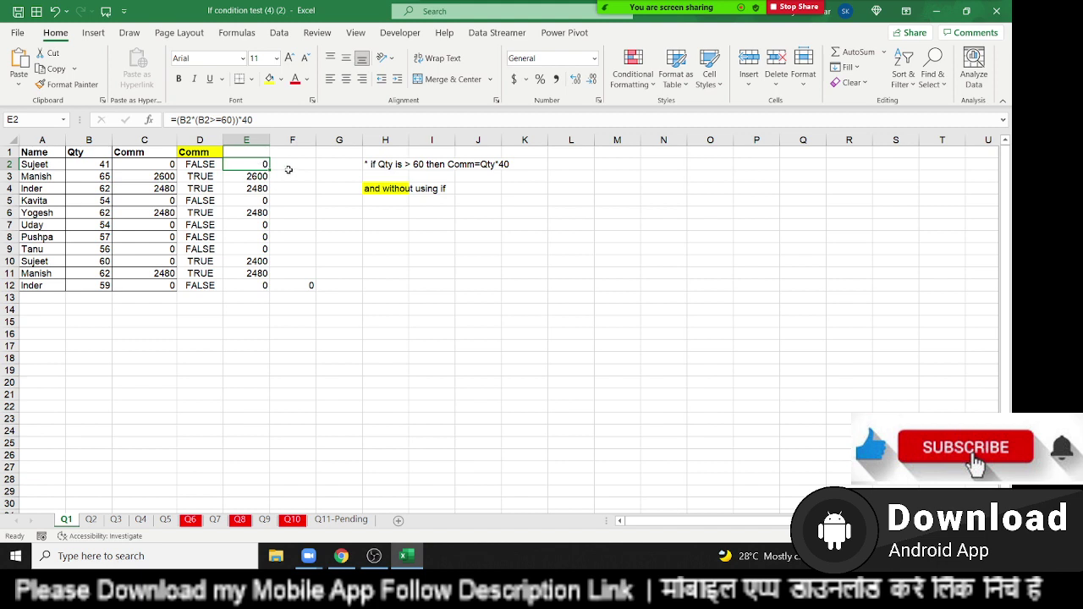
{"action": "double_click", "coordinate": [269, 166]}
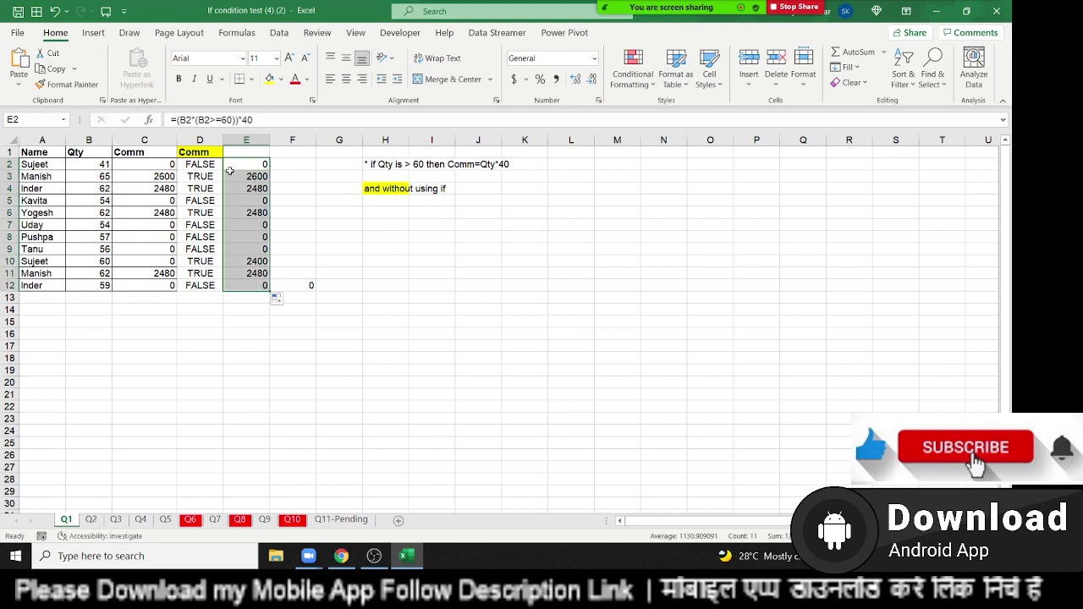
{"action": "left_click", "coordinate": [195, 165]}
- Delete the TRUE/FALSE values in D2:D12 and select the commission results in column E
{"action": "left_click_drag", "start_coordinate": [197, 165], "coordinate": [200, 284]}
{"action": "key", "text": "Delete"}
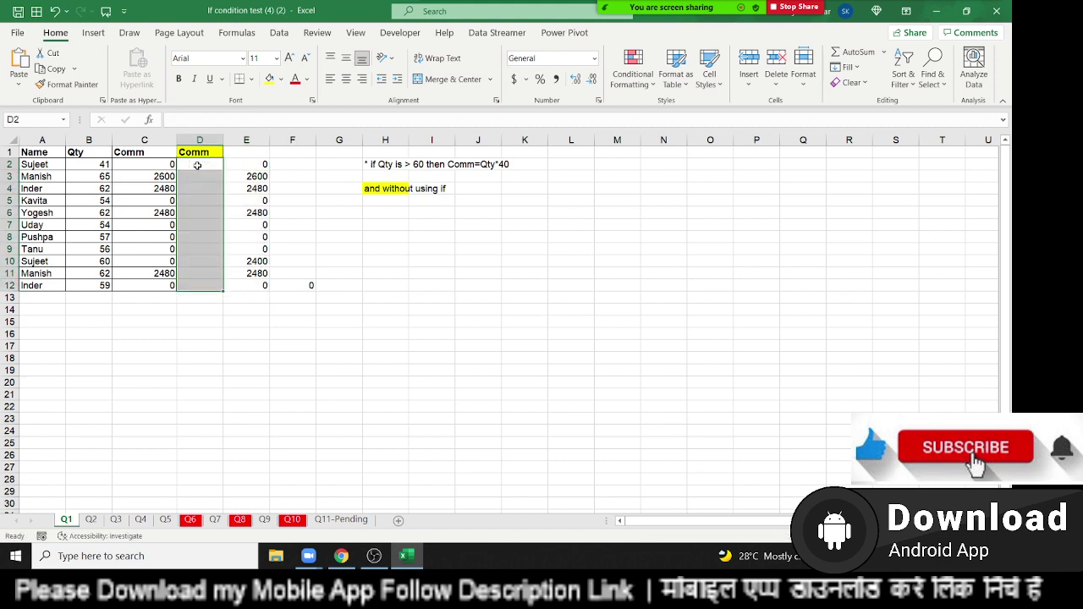
{"action": "key", "text": "ctrl+shift+Down"}
{"action": "key", "text": "ctrl+d"}
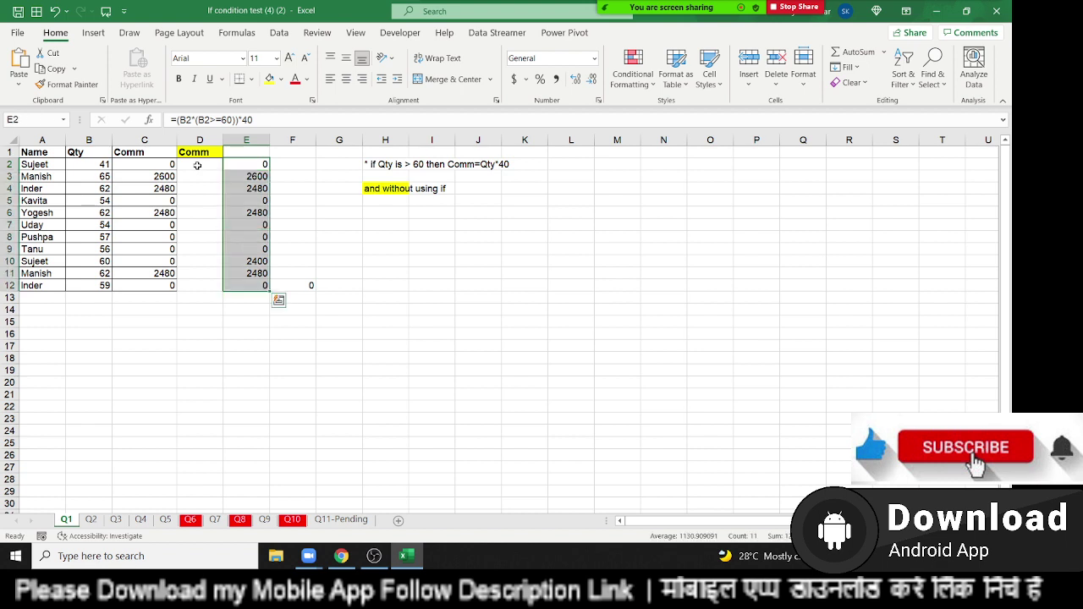